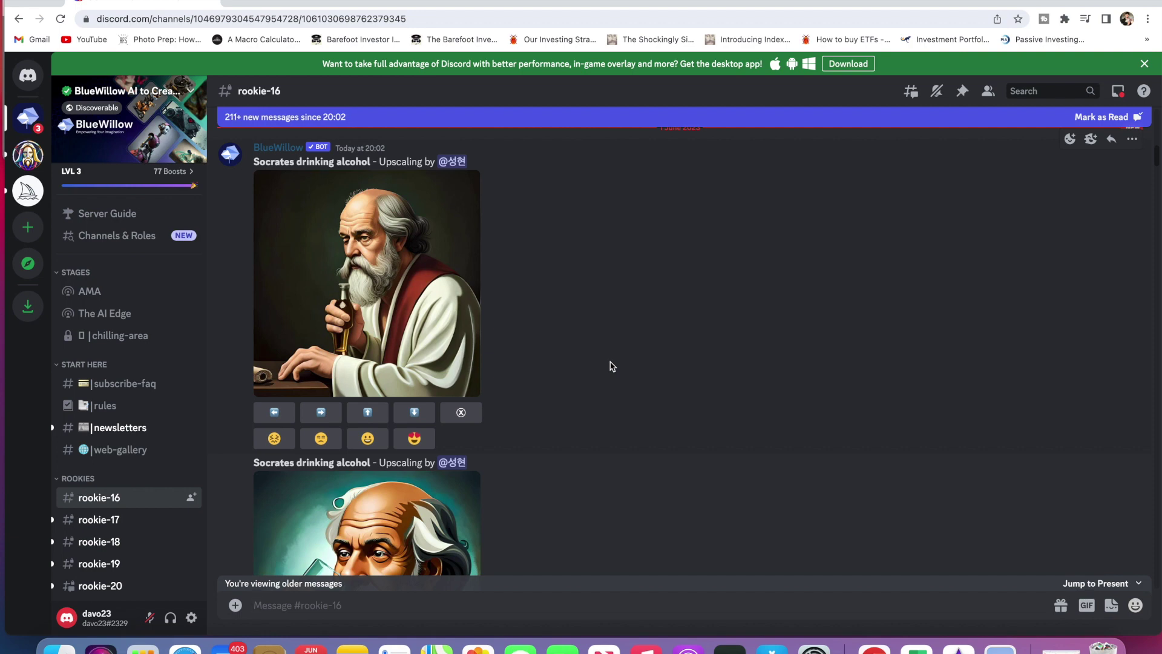
# Jump to the newest messages in #rookie-16 and scroll through the recent BlueWillow image posts.
pyautogui.press('Escape')
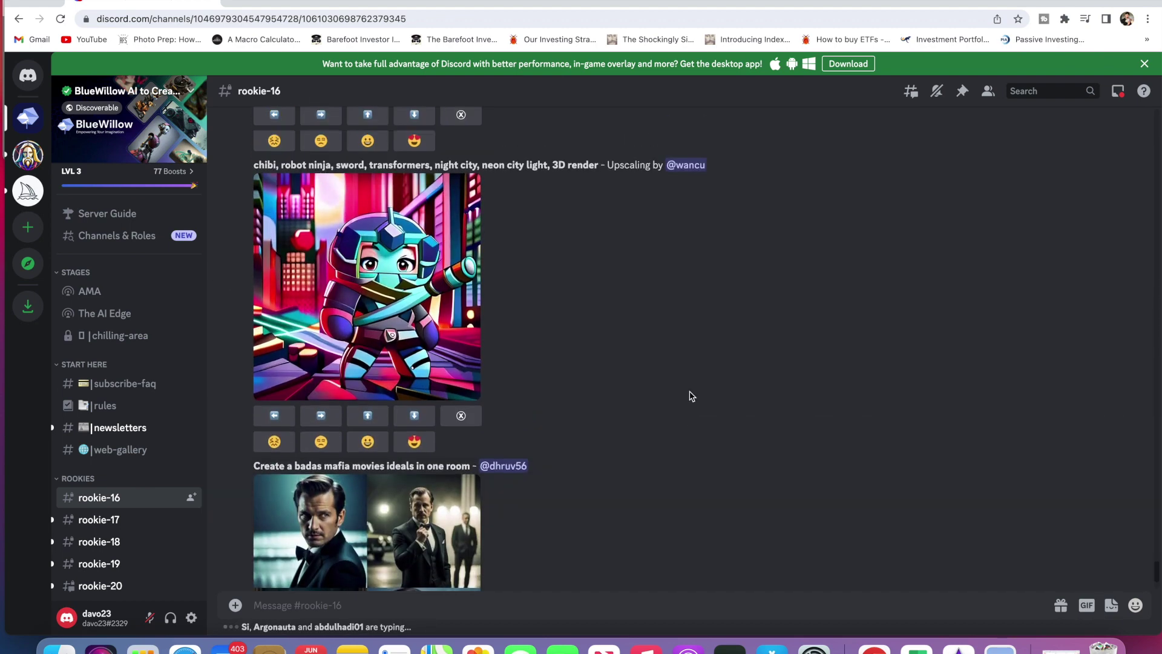
pyautogui.scroll(1, 692, 396)
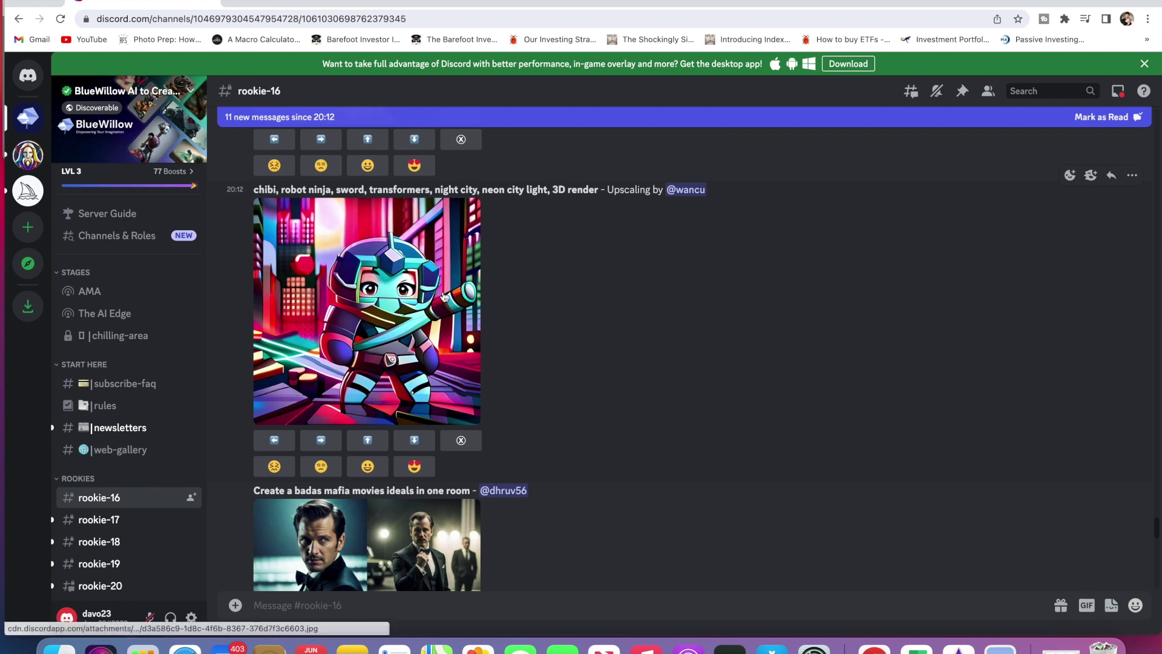
pyautogui.scroll(-10, 618, 322)
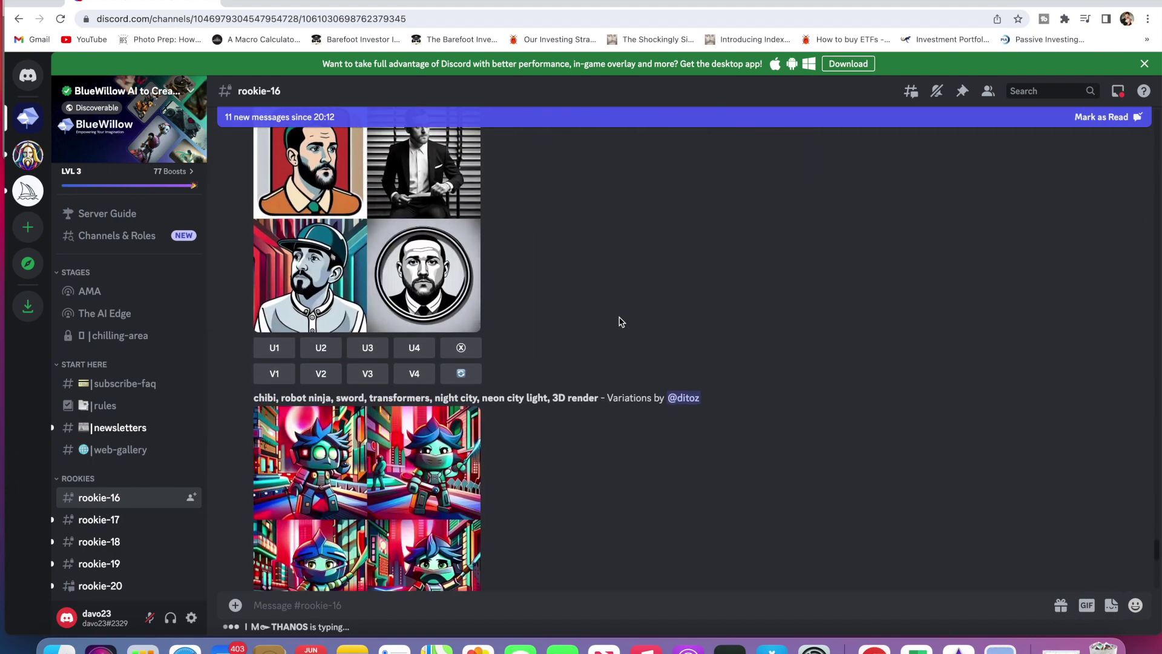
pyautogui.click(235, 606)
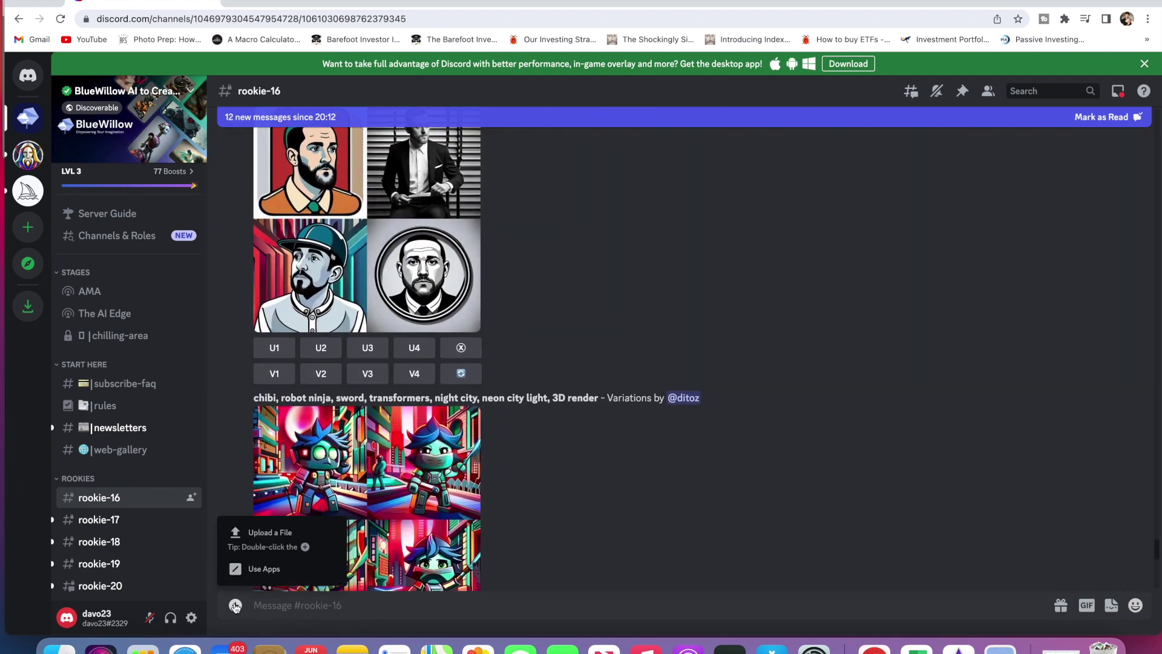
pyautogui.click(277, 538)
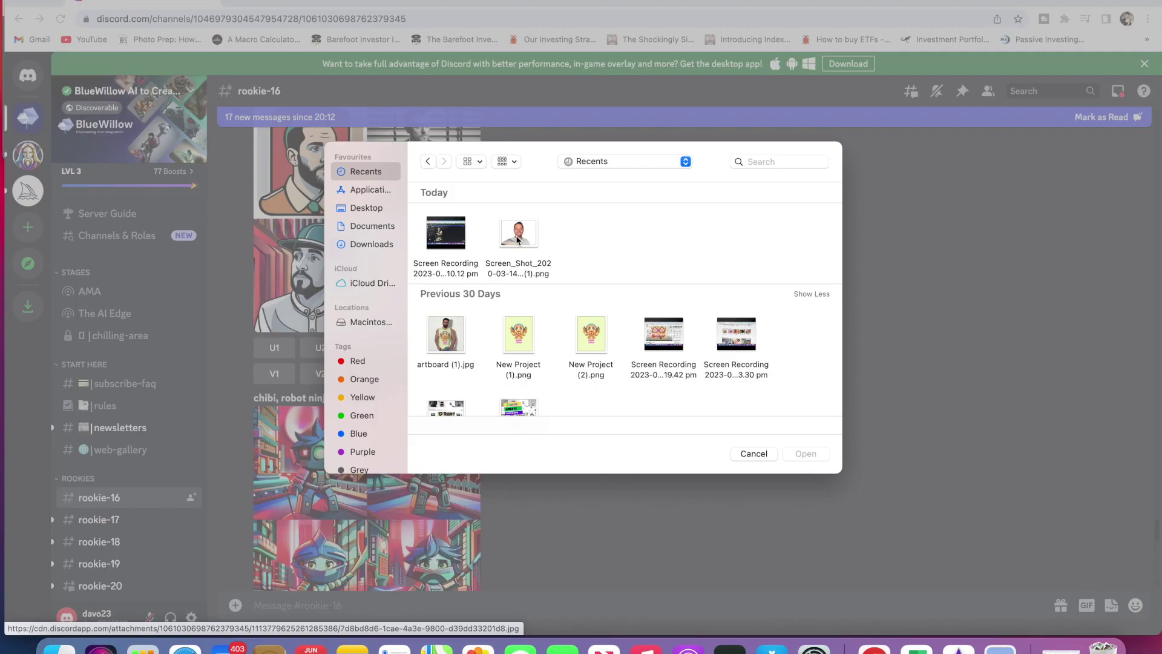
pyautogui.click(517, 240)
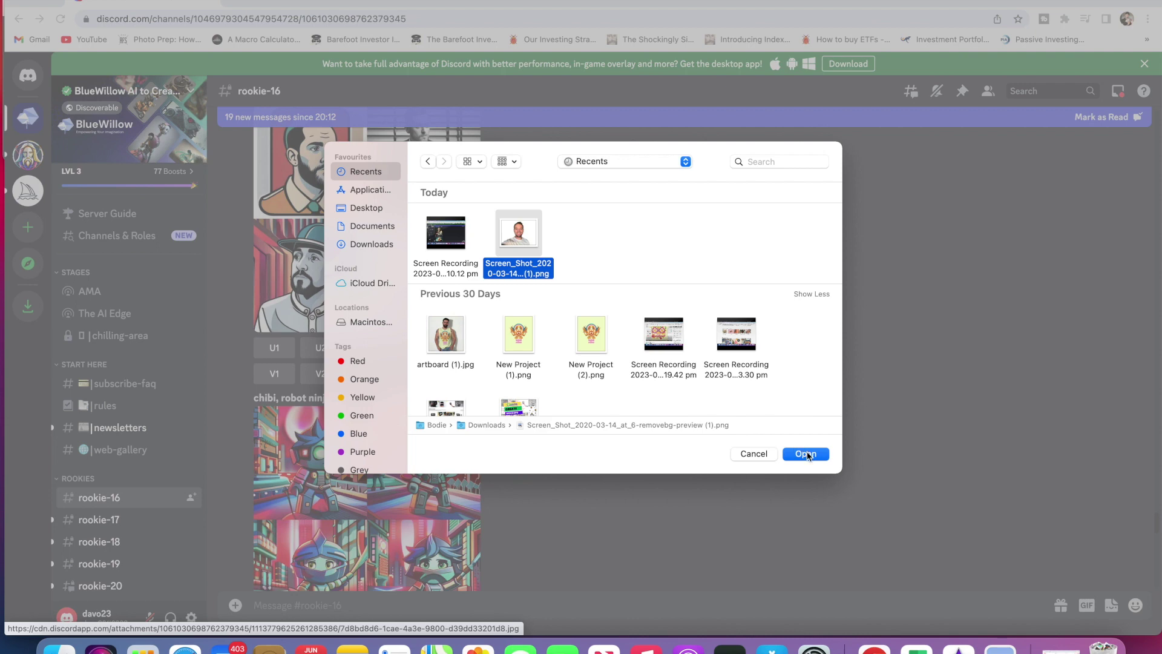
pyautogui.click(807, 454)
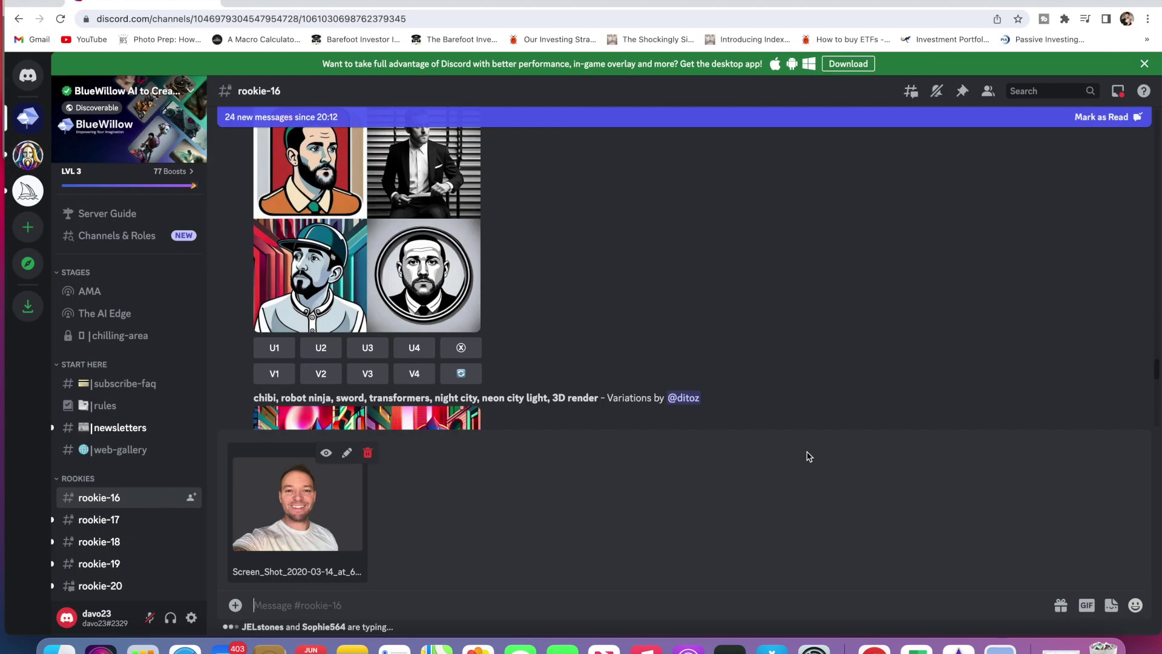
pyautogui.press('Return')
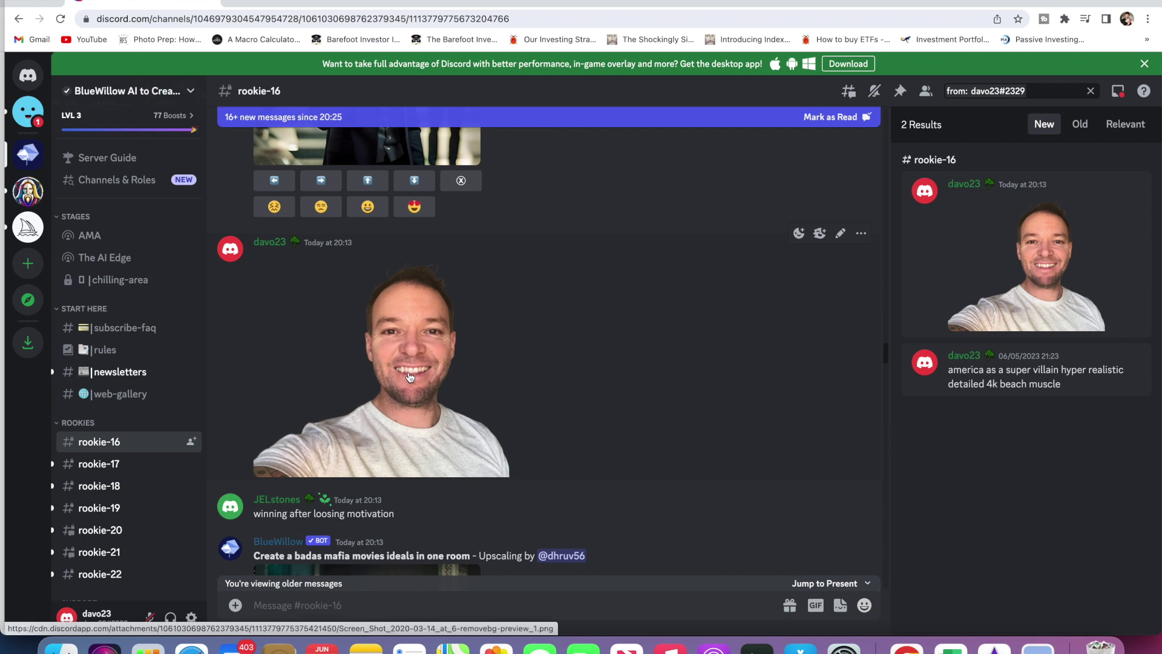
# Open the posted selfie in its own browser tab, copy its web address, and return to the channel.
pyautogui.click(410, 378)
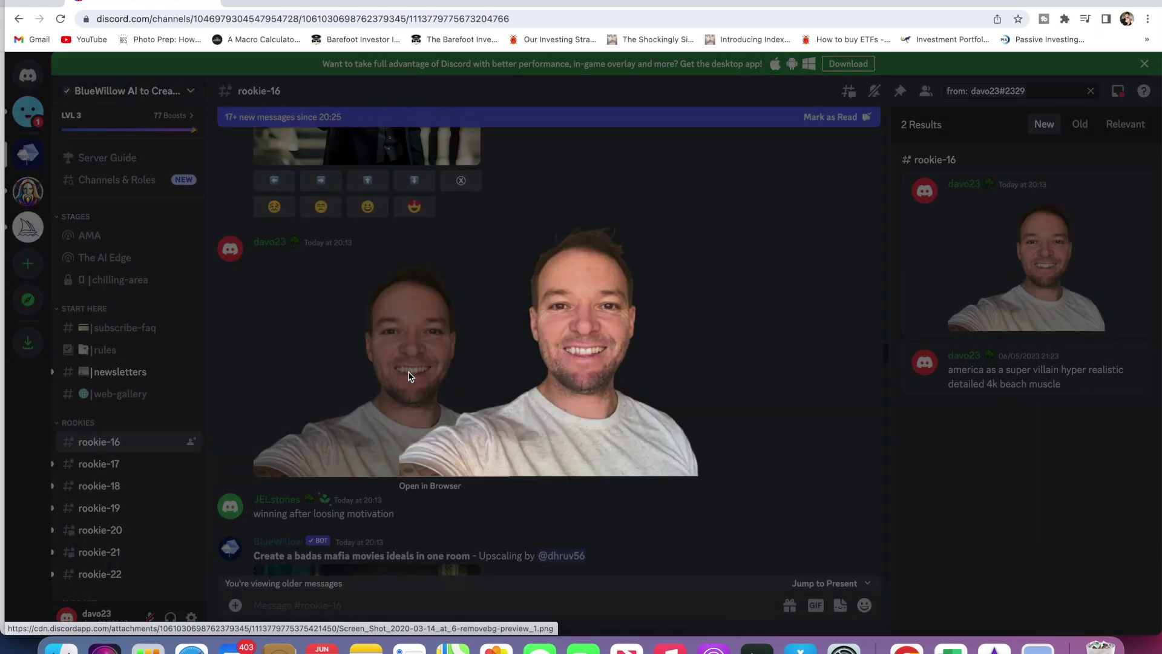
pyautogui.click(432, 496)
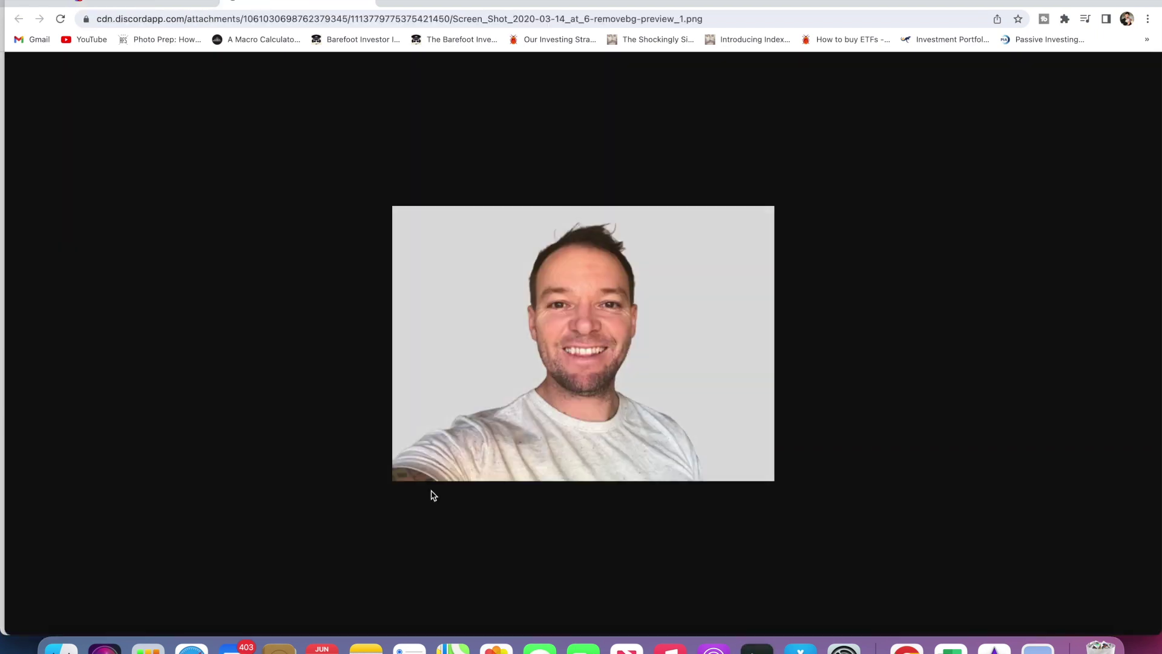
pyautogui.click(425, 19)
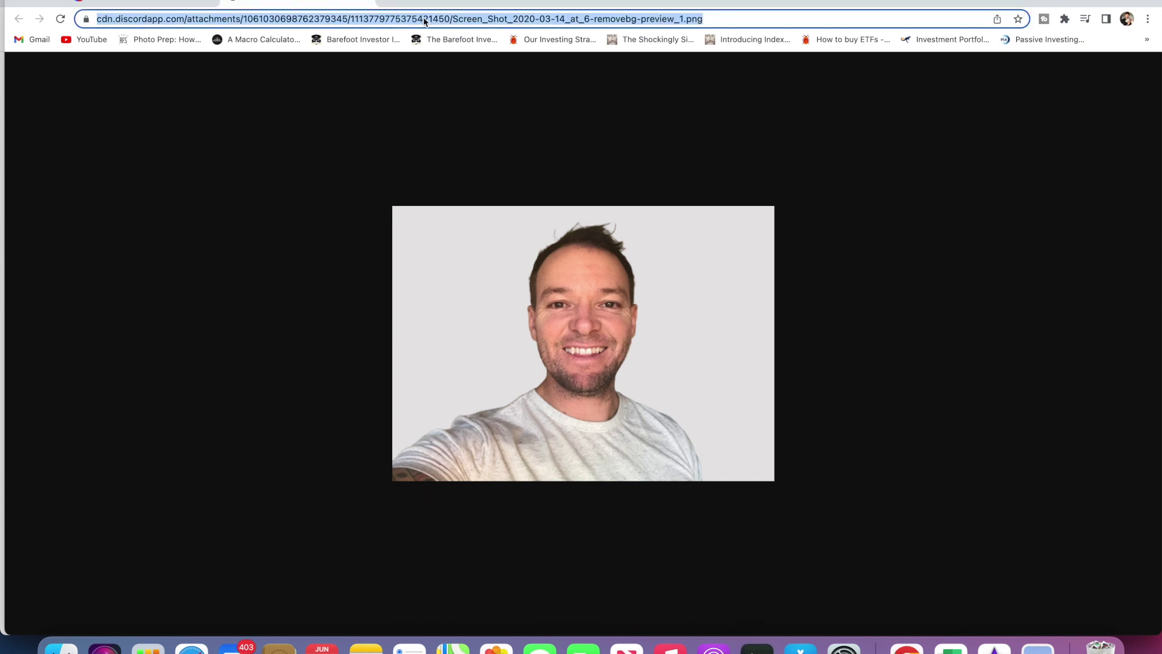
pyautogui.press('super+c')
pyautogui.press('super+w')
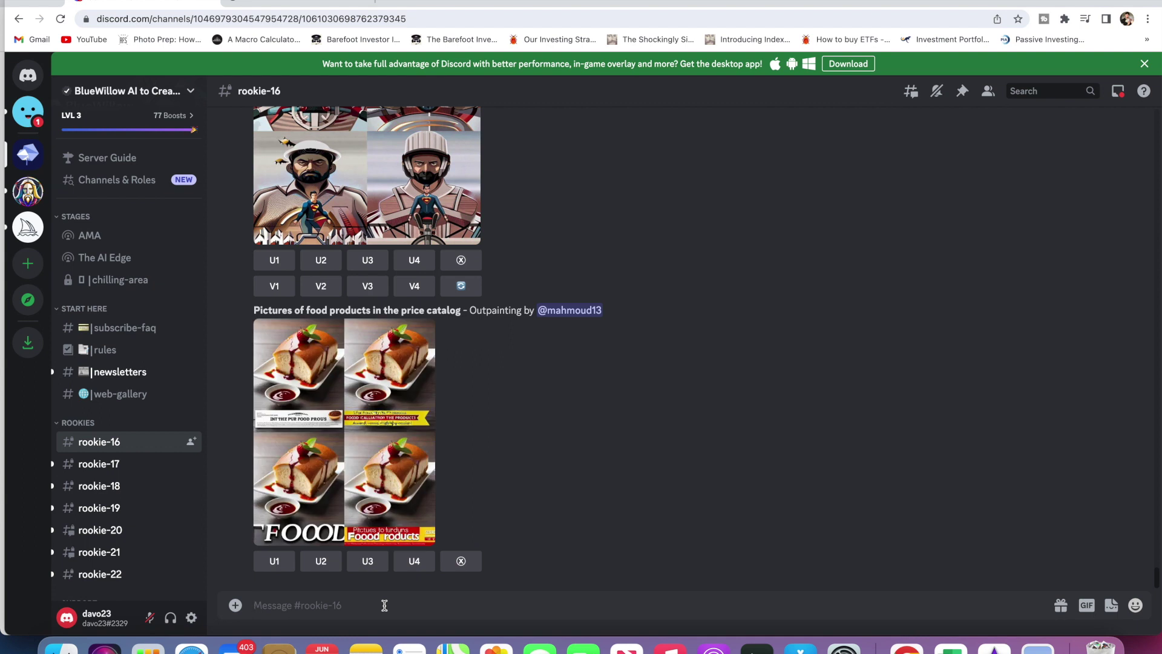
pyautogui.write('/imagine')
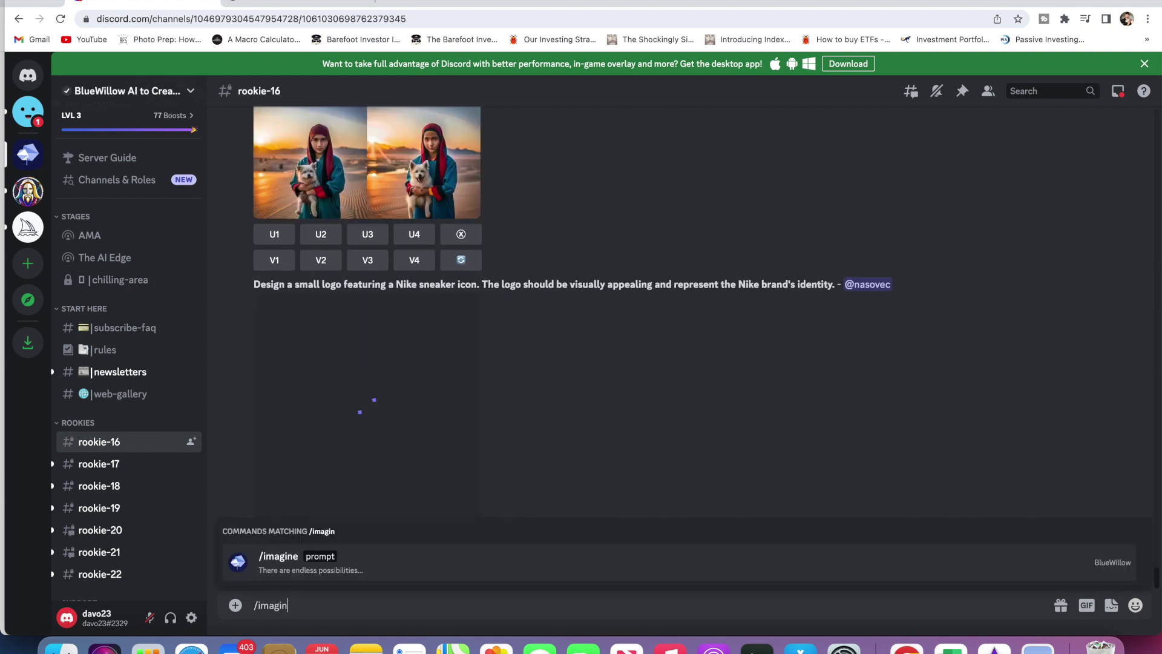
# Send an /imagine prompt made of the pasted selfie link plus 'in animated style'.
pyautogui.click(340, 565)
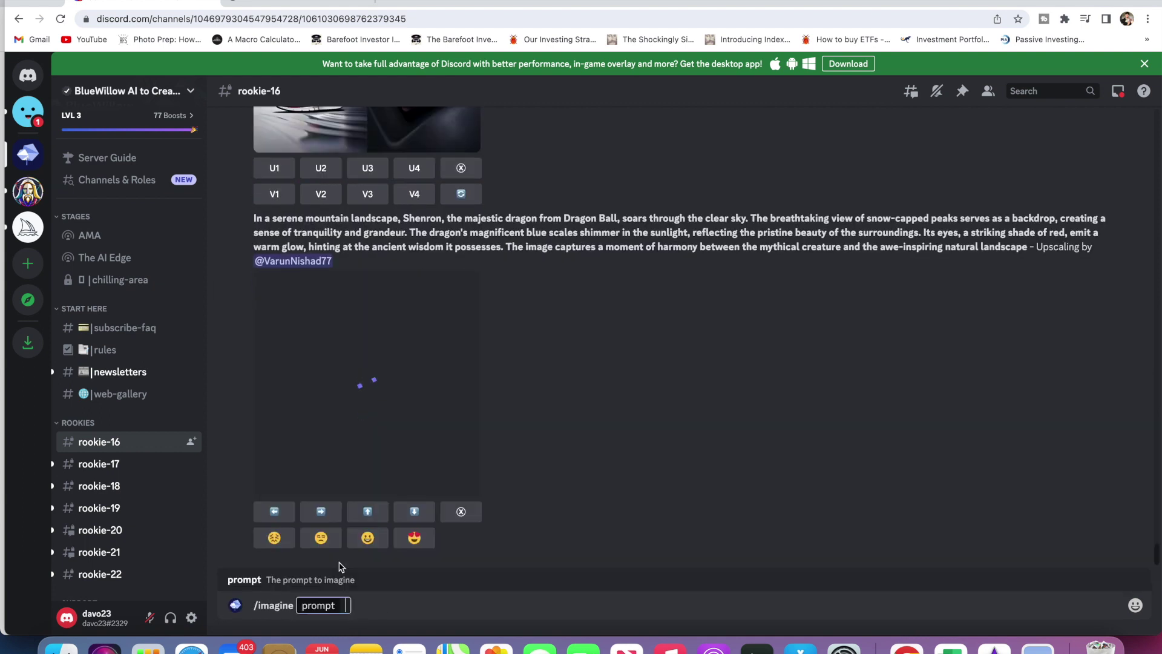
pyautogui.press('super+v')
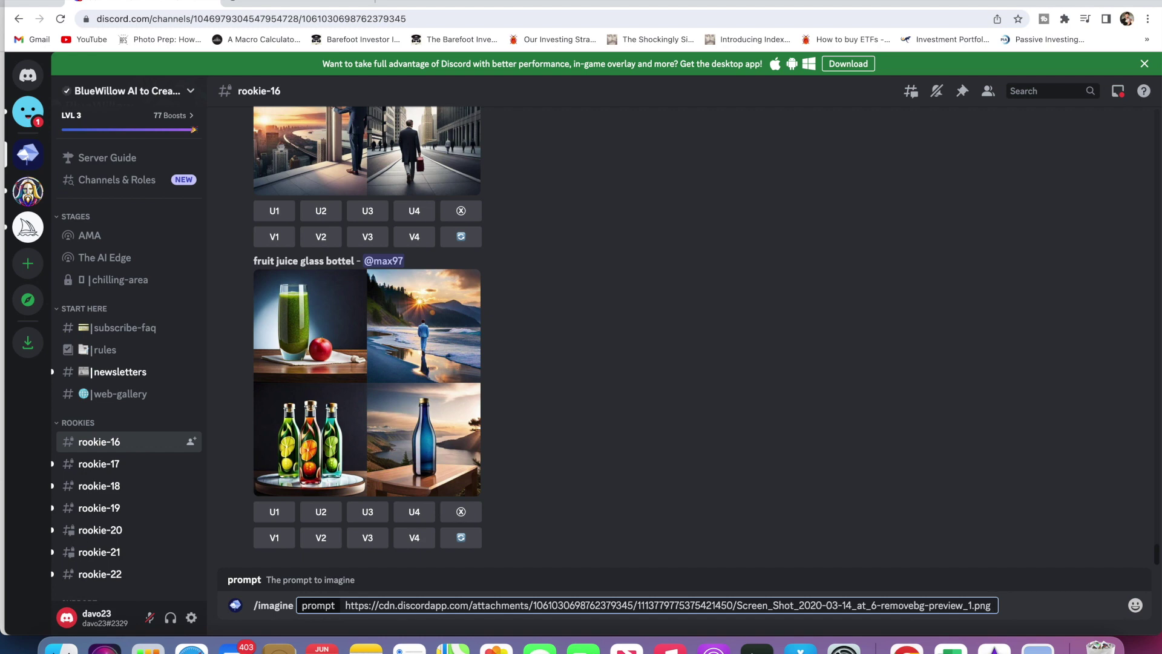
pyautogui.write(' in')
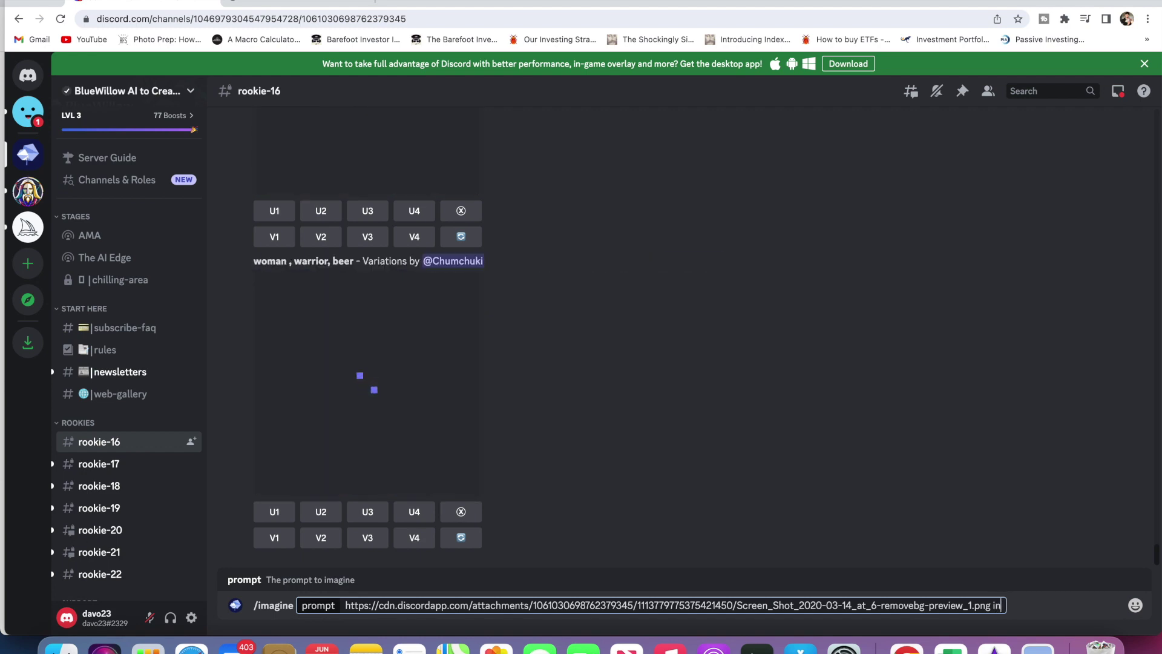
pyautogui.write(' animated s')
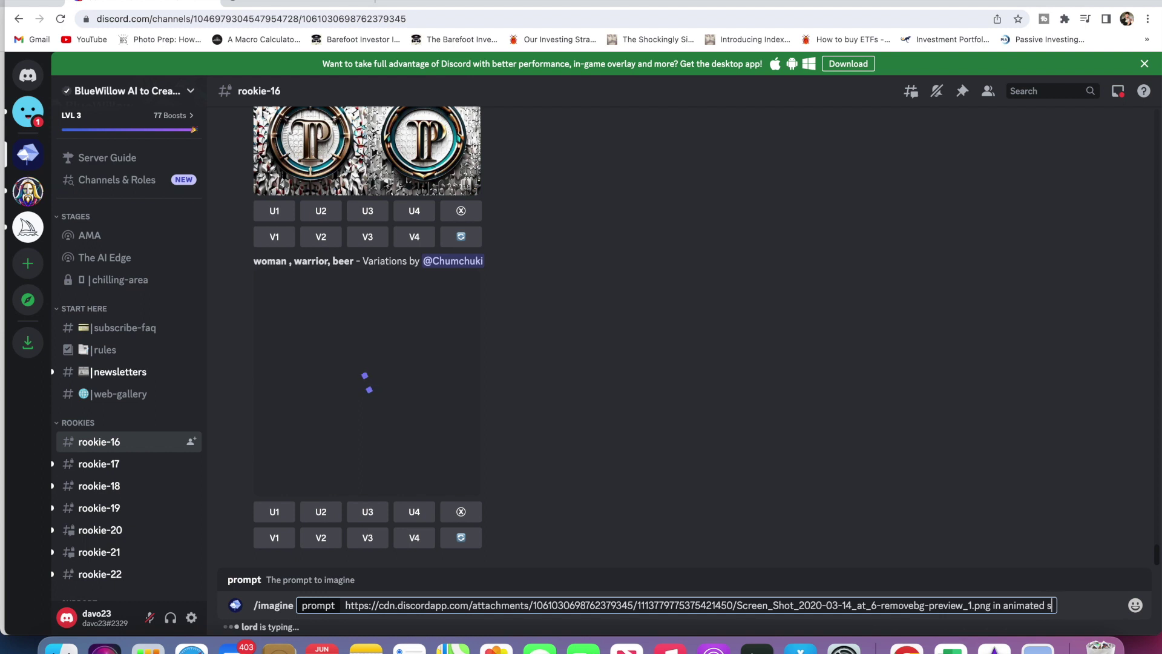
pyautogui.write('tyle')
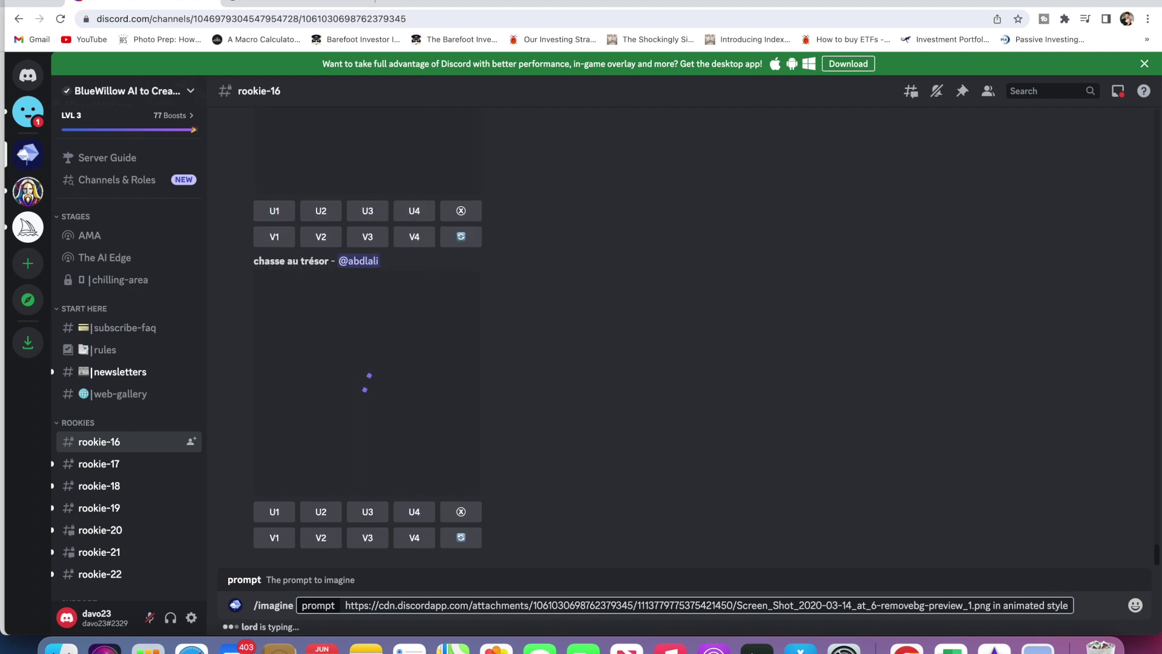
pyautogui.press('Return')
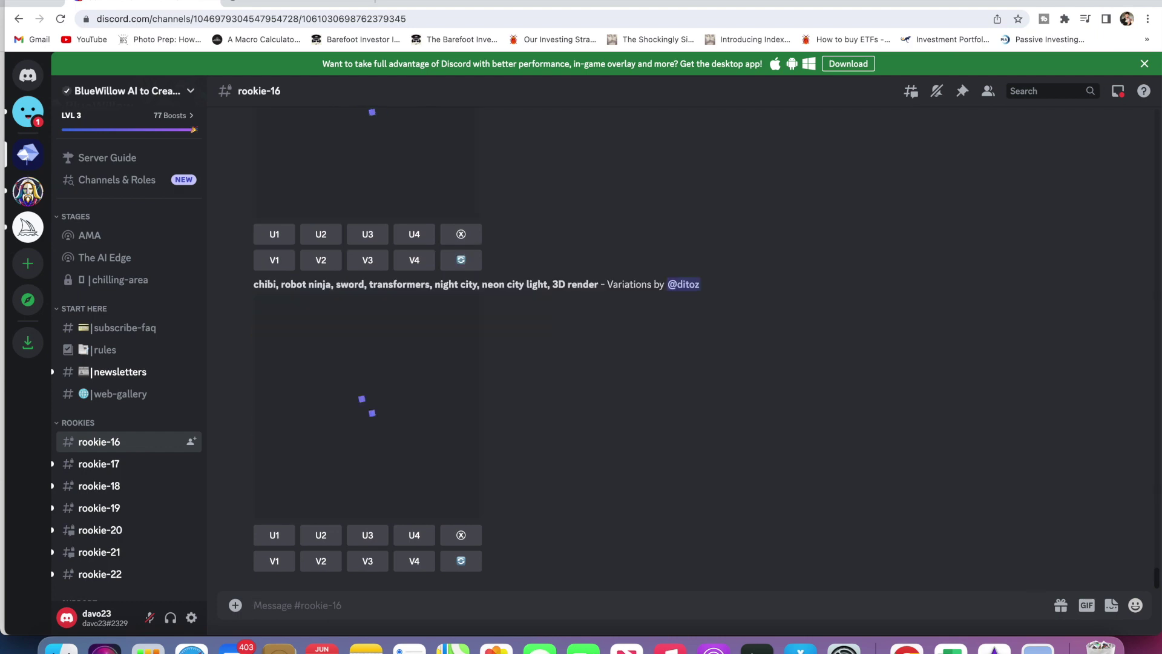
# Search the channel for mentions of the user's own account and jump to the bot's animated-portrait reply.
pyautogui.scroll(10, 892, 440)
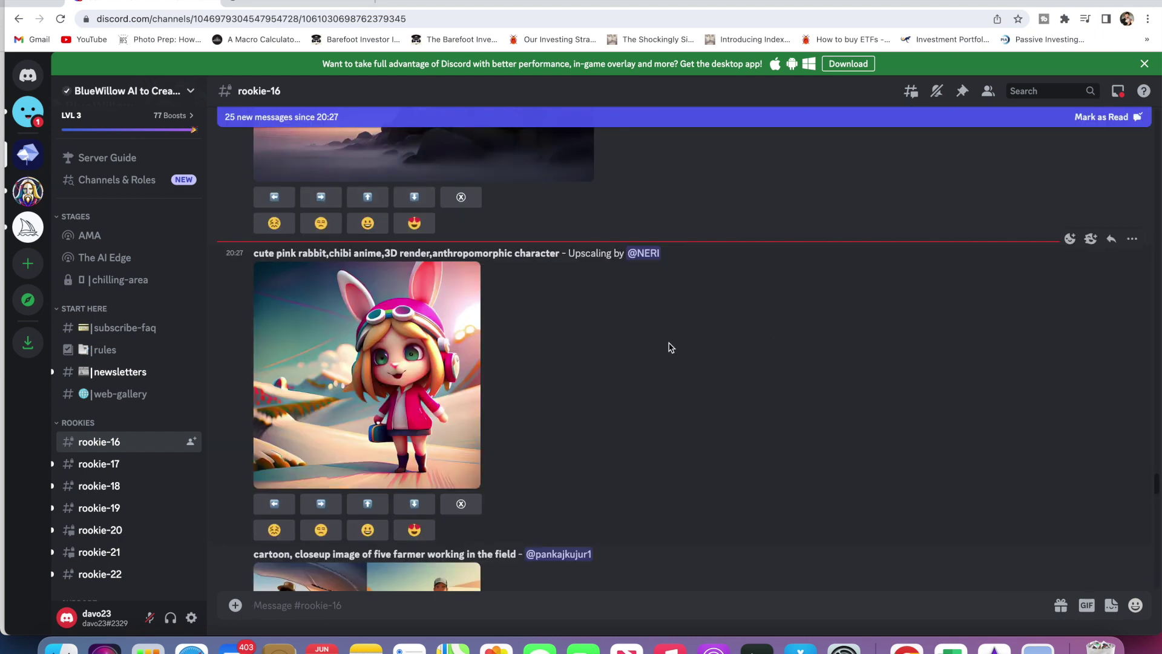
pyautogui.click(1027, 92)
pyautogui.click(1017, 161)
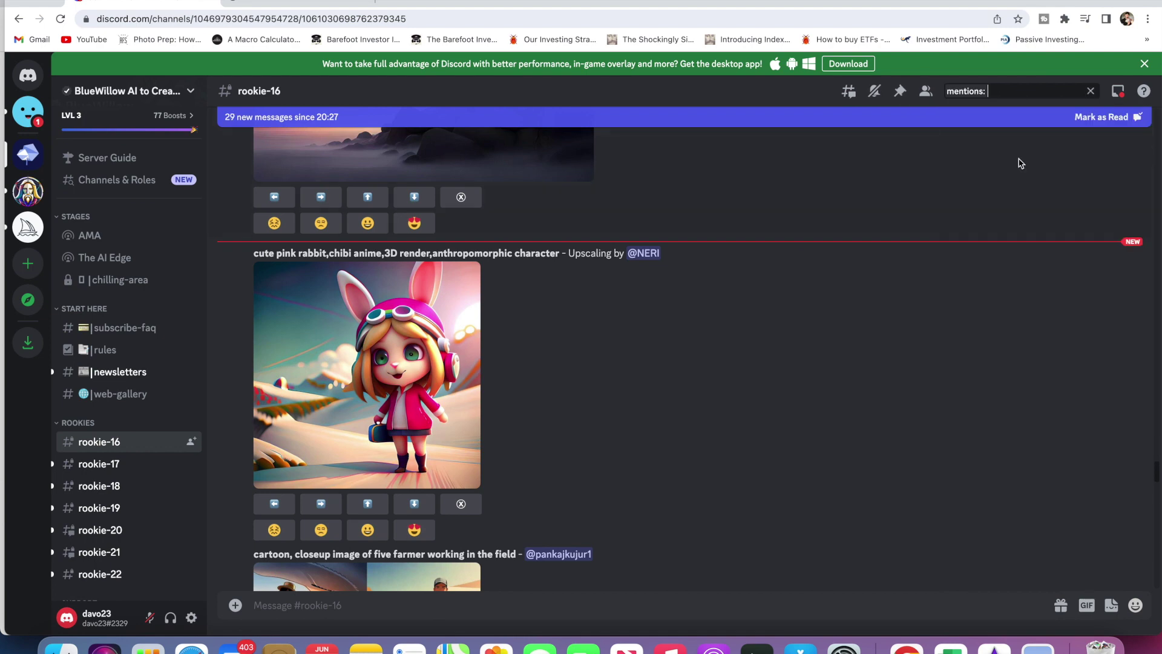
pyautogui.write('davo')
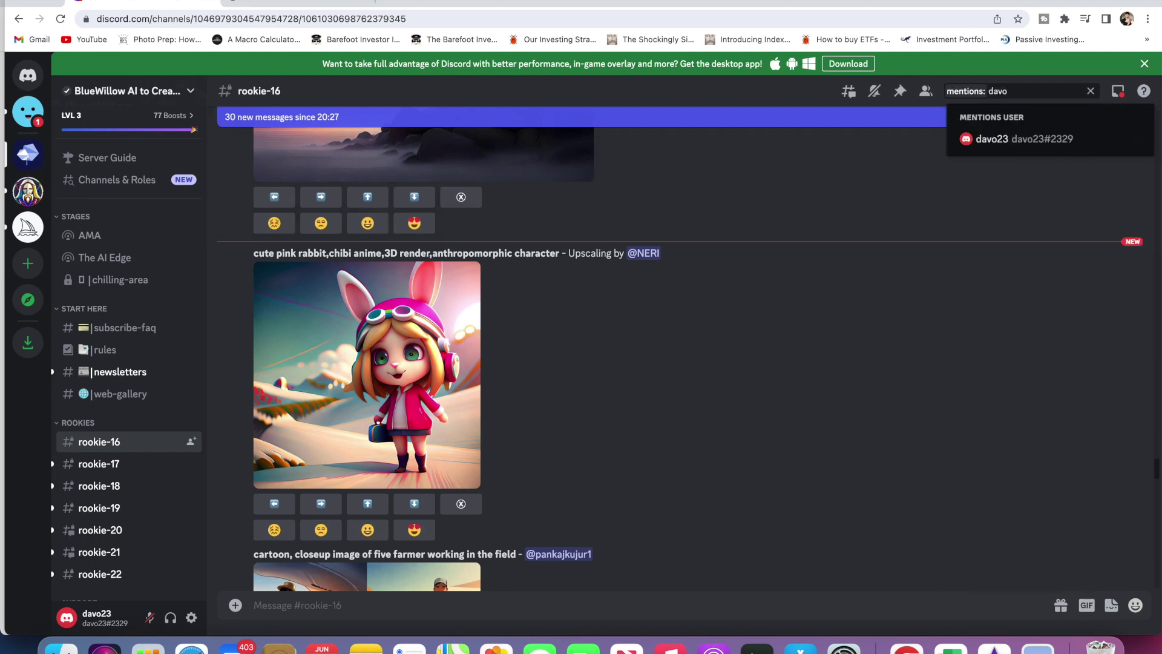
pyautogui.click(1035, 140)
pyautogui.press('Return')
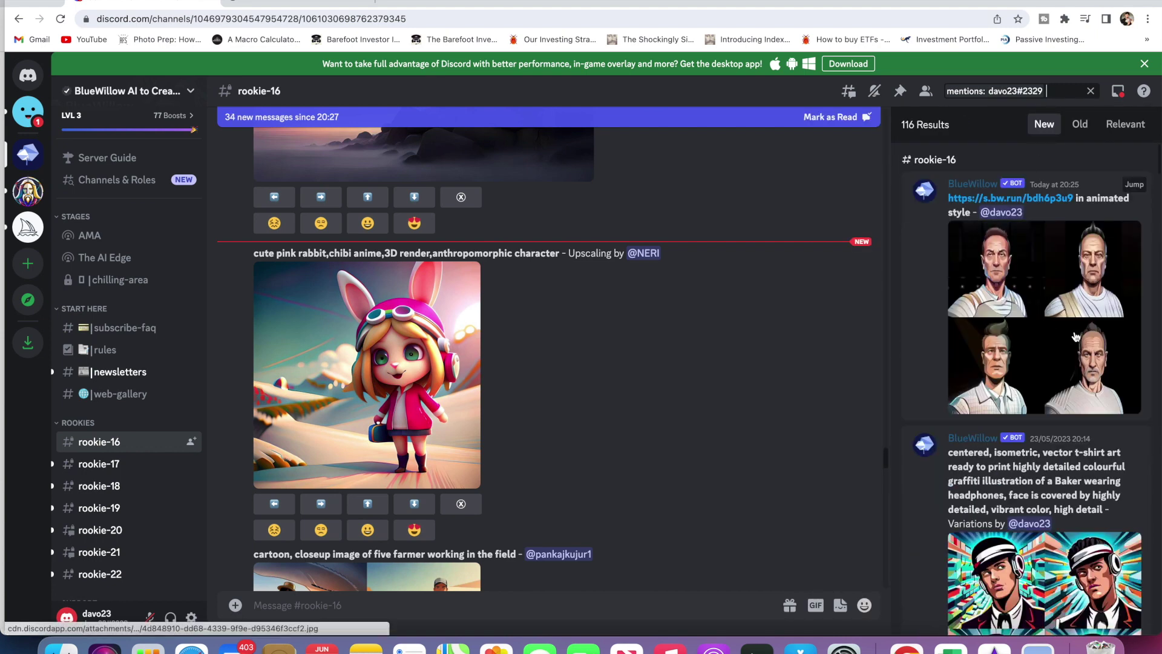
pyautogui.click(1133, 186)
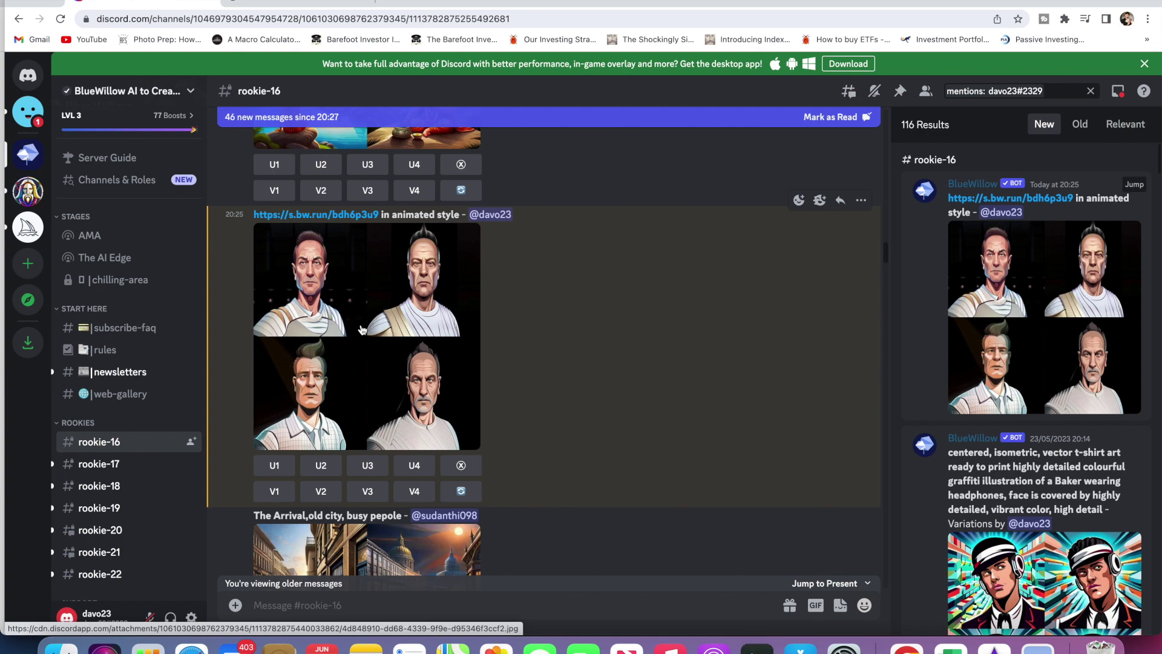
pyautogui.click(368, 320)
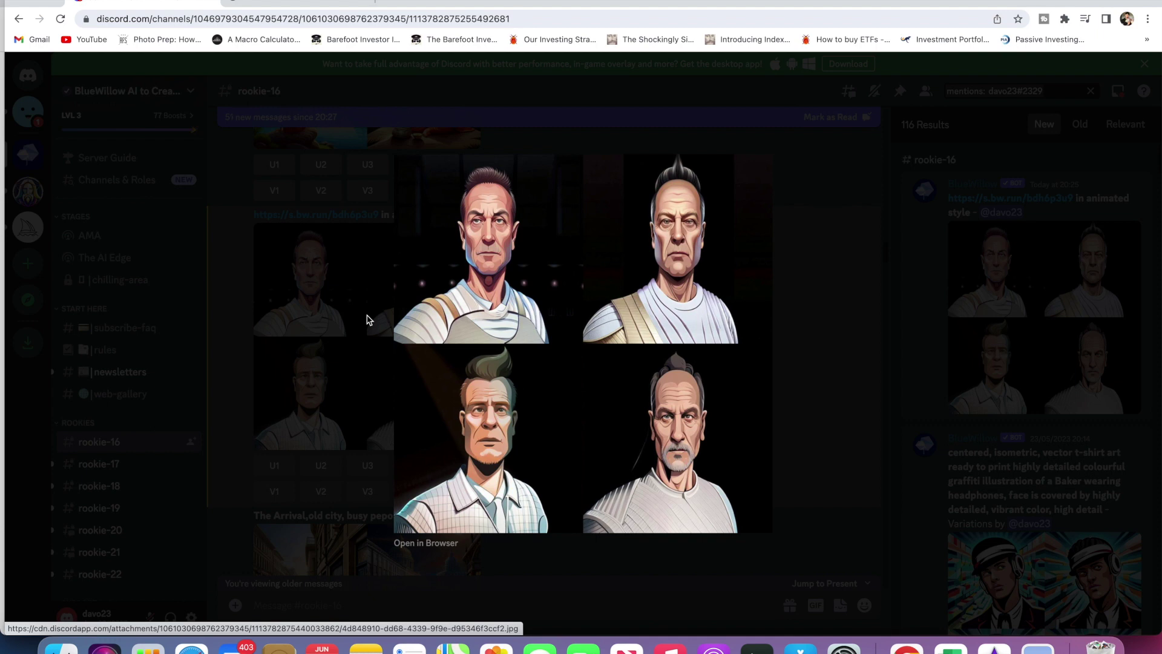
pyautogui.click(319, 332)
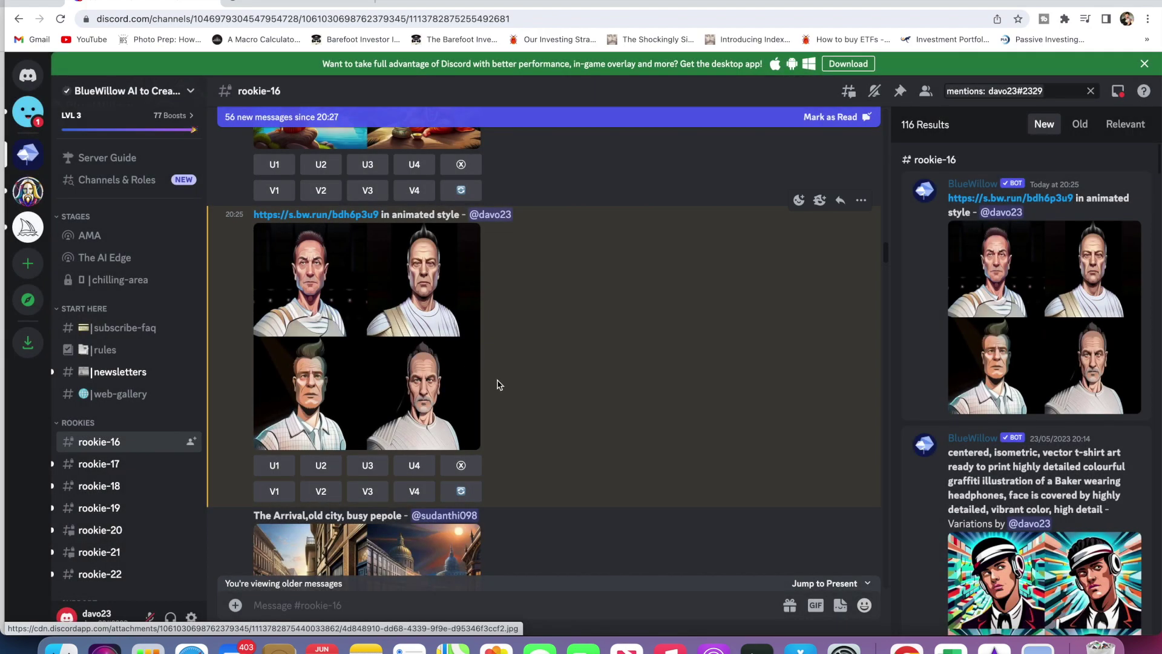
pyautogui.click(285, 471)
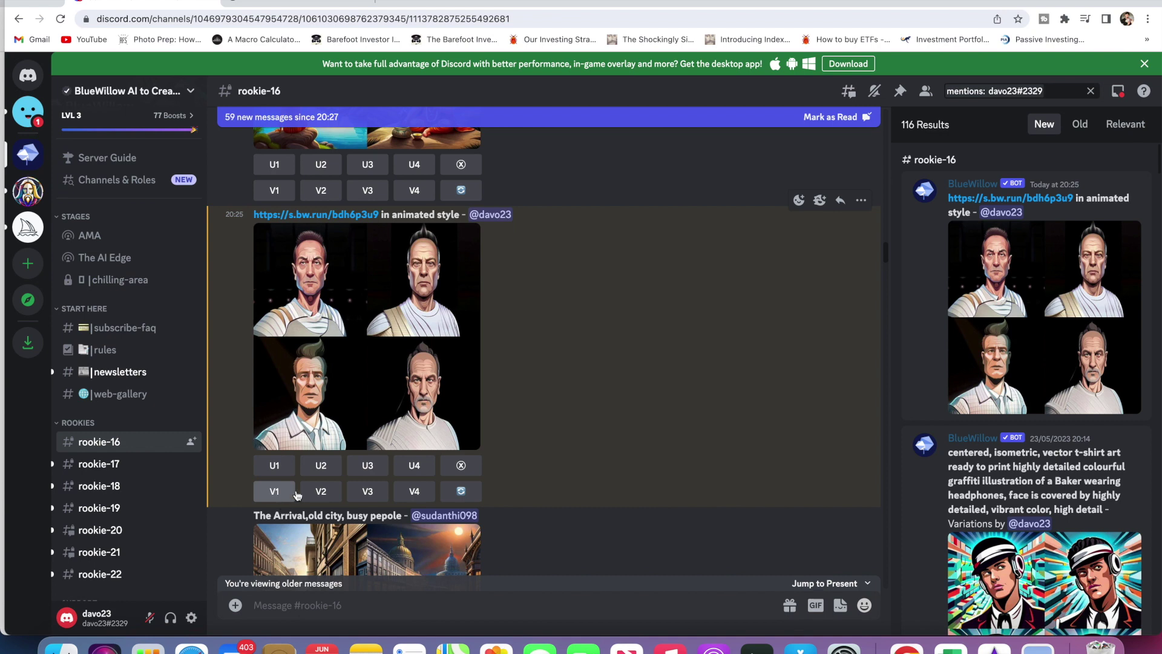
pyautogui.click(466, 496)
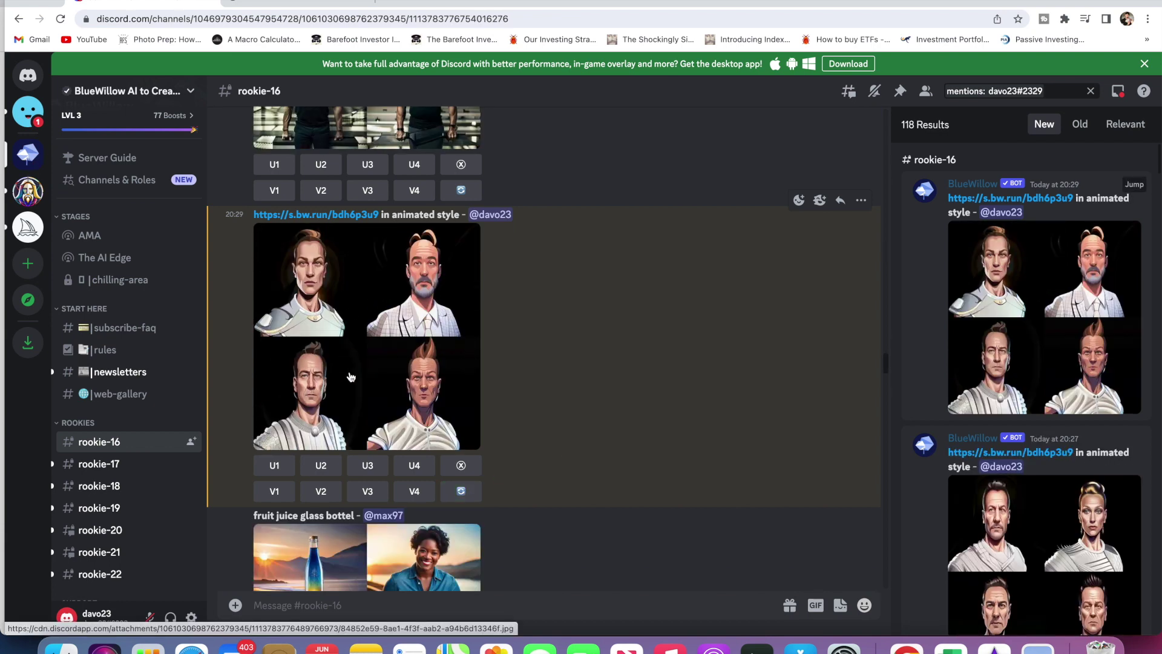
pyautogui.click(352, 341)
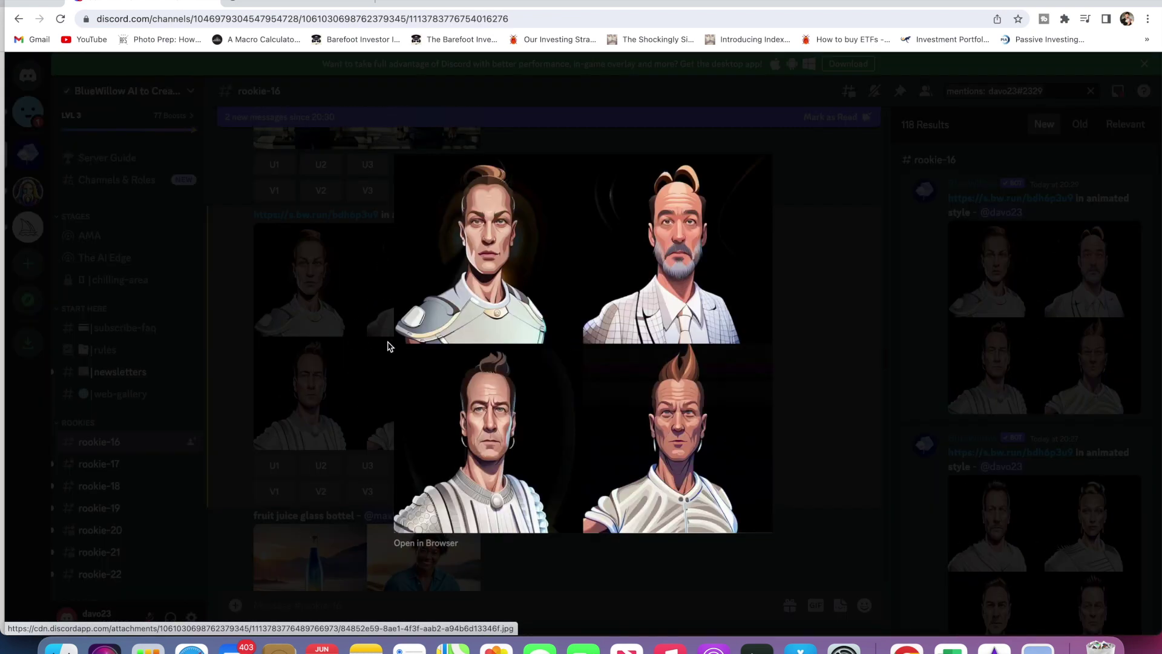
pyautogui.press('Escape')
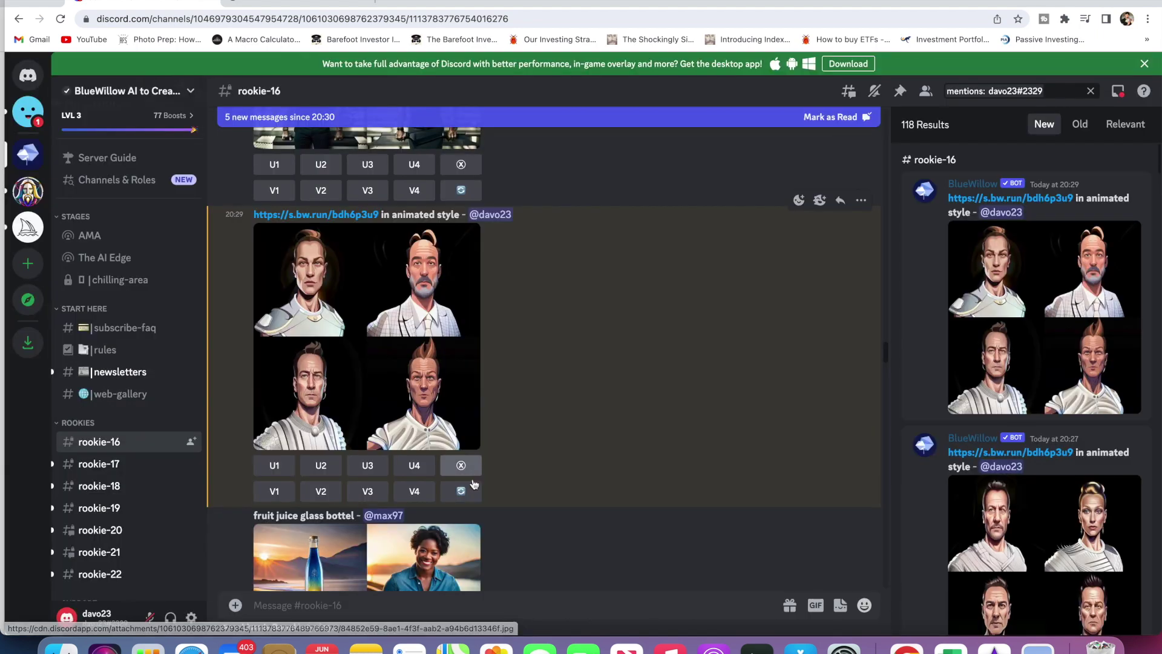
pyautogui.click(348, 400)
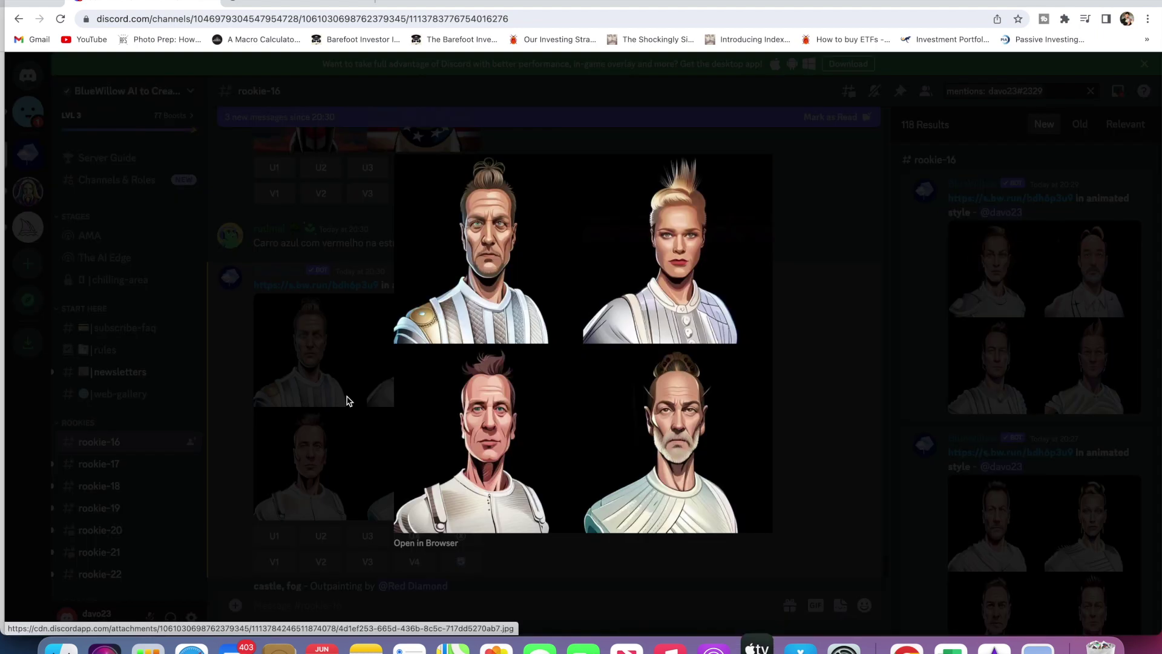
pyautogui.click(809, 345)
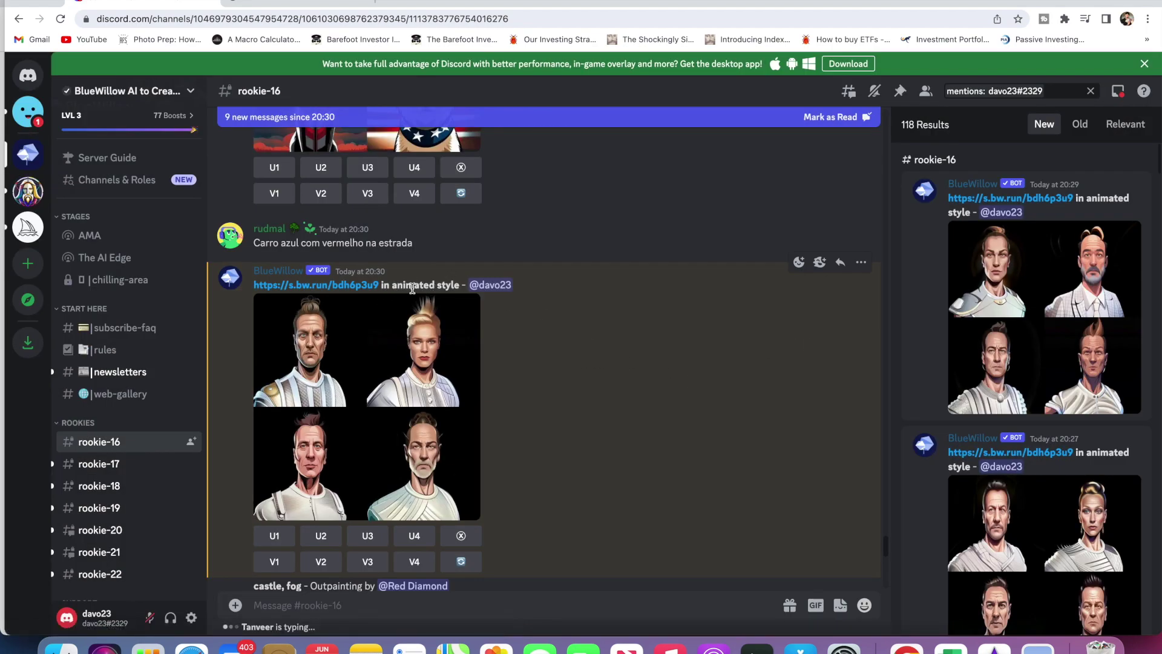
# Send an /imagine prompt with the pasted selfie link followed by 'in cartoon style'.
pyautogui.click(326, 607)
pyautogui.write('/imagine')
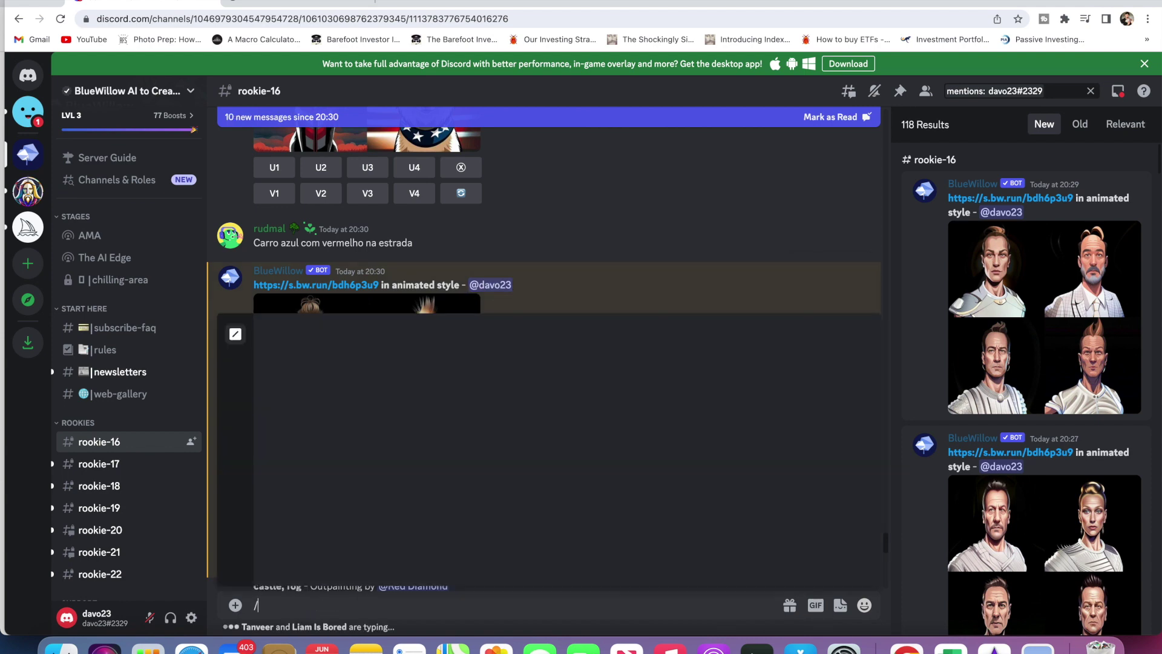
pyautogui.press('super+v')
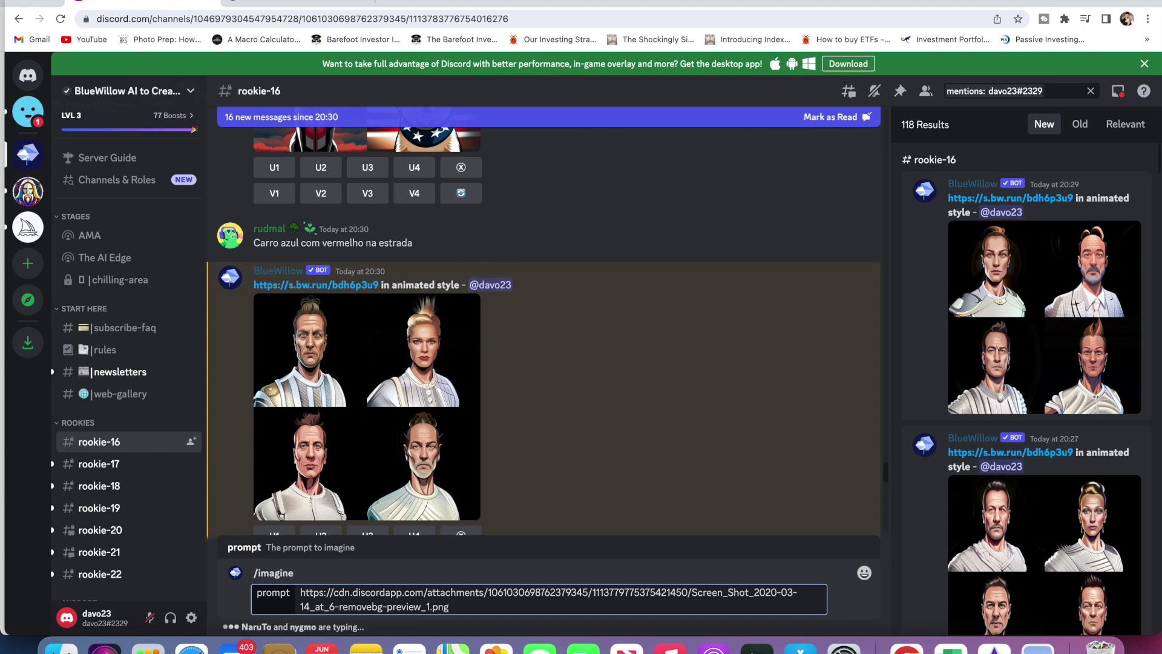
pyautogui.write('in cartoon s')
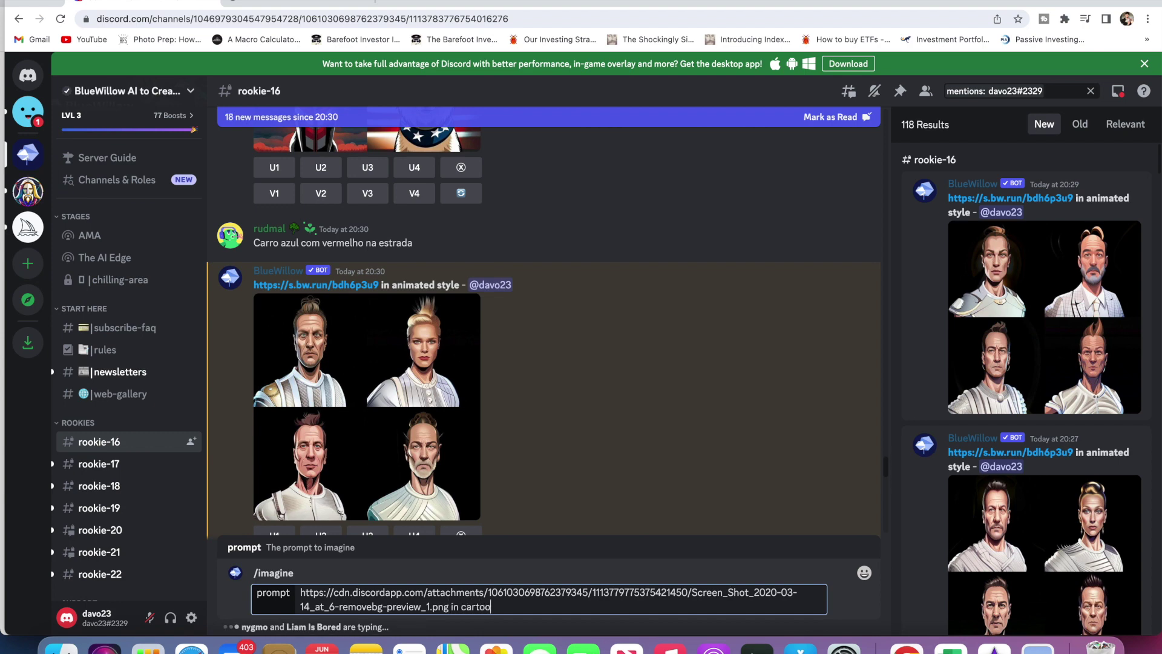
pyautogui.write('tyle')
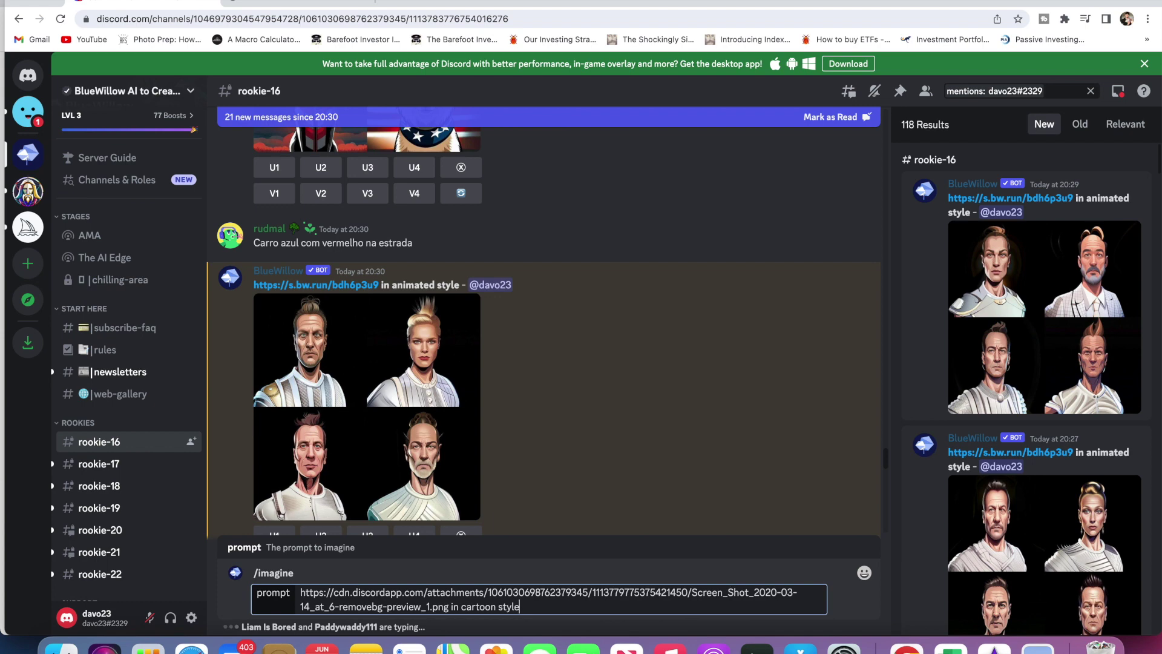
pyautogui.press('Return')
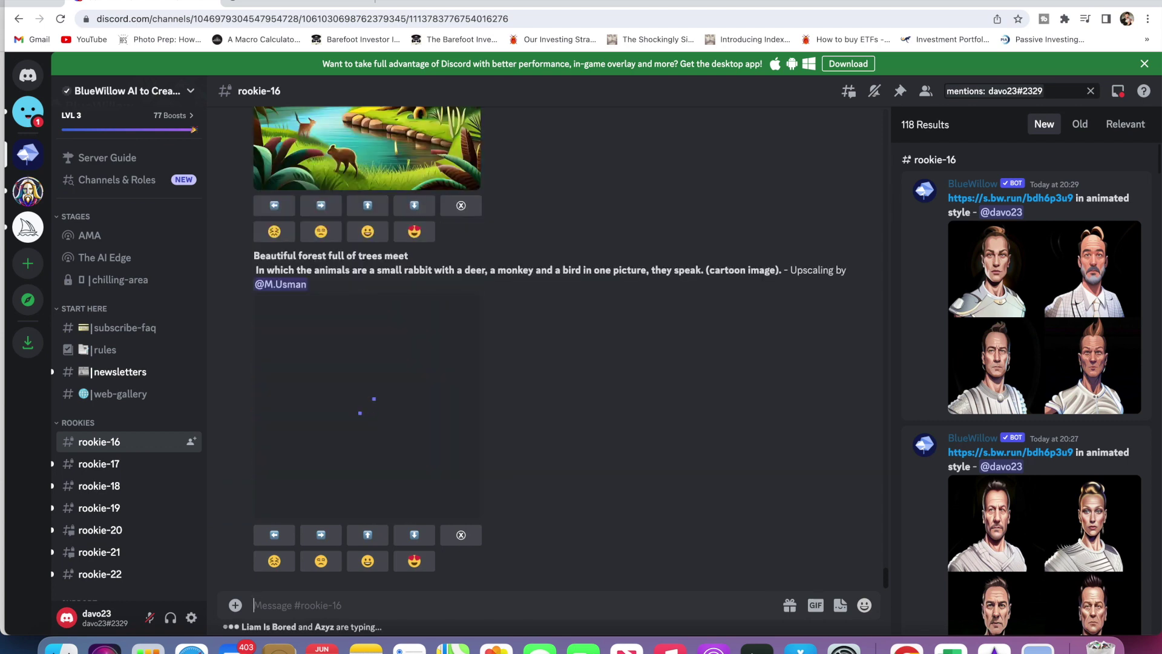
# Preview the cartoon portrait grid, reroll it, and enlarge the newly generated set of four.
pyautogui.click(335, 337)
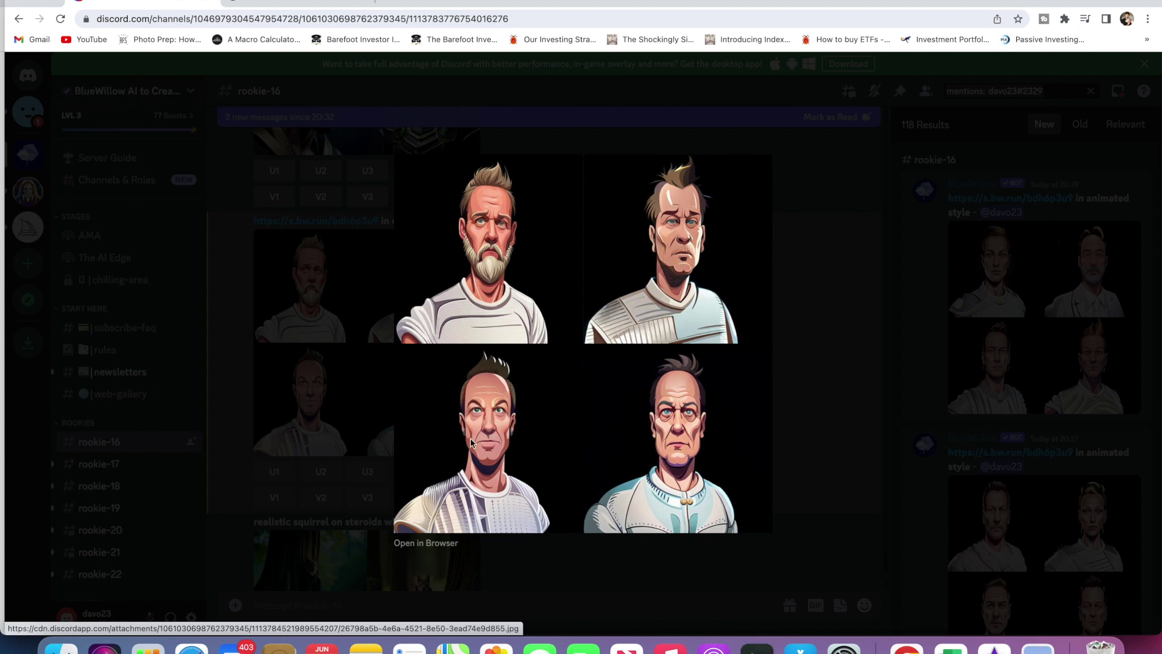
pyautogui.press('Escape')
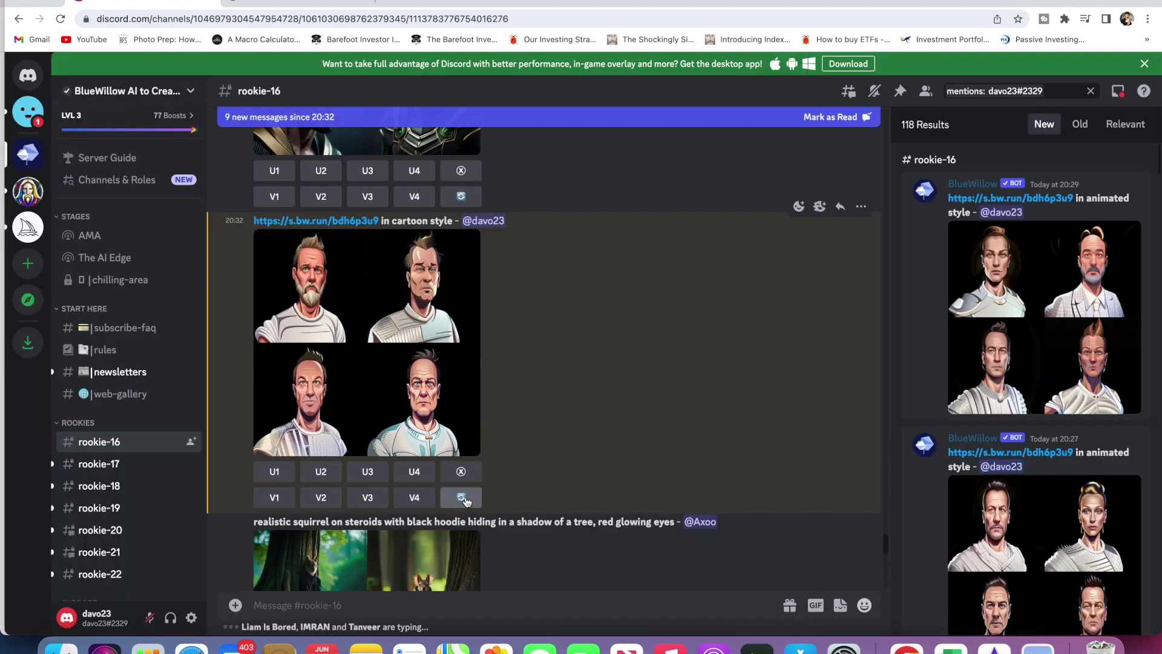
pyautogui.click(463, 498)
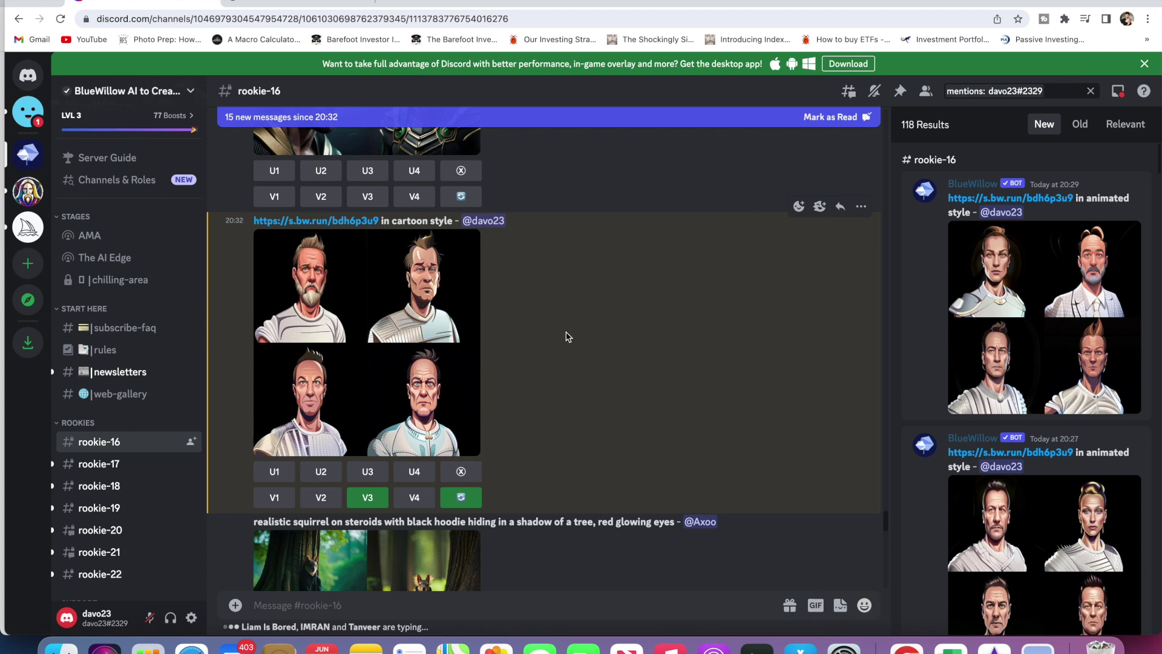
pyautogui.click(460, 424)
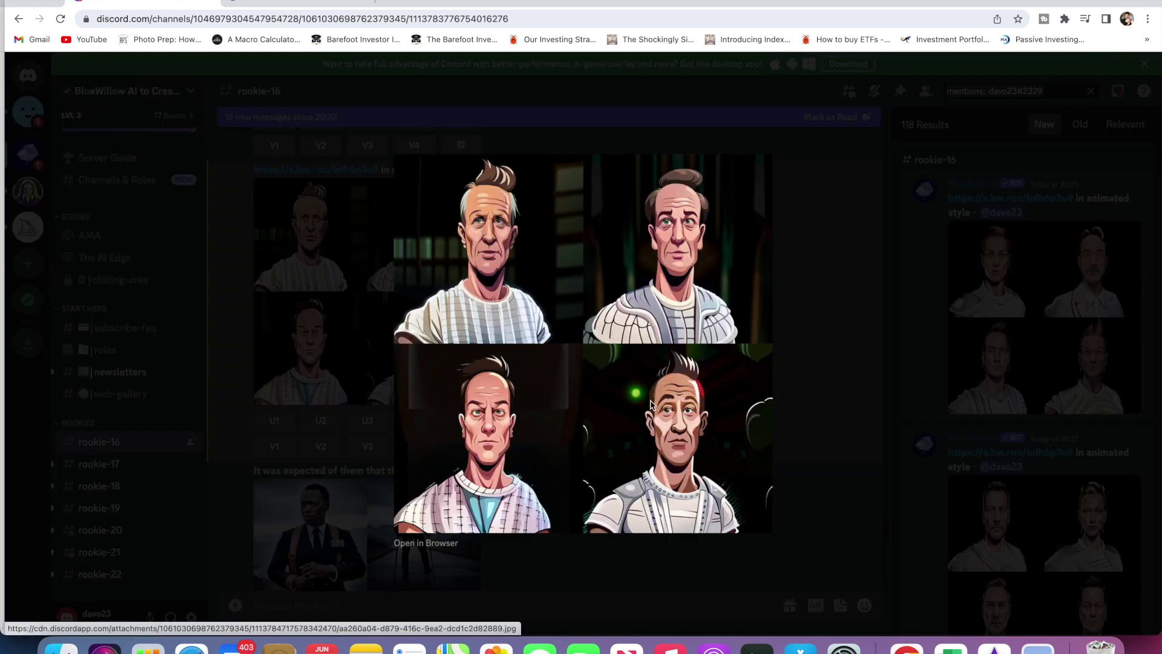
# Close the enlarged grid, scroll the mention results, and open the upscaled cartoon business-suit portrait.
pyautogui.click(839, 320)
pyautogui.scroll(-5, 1046, 288)
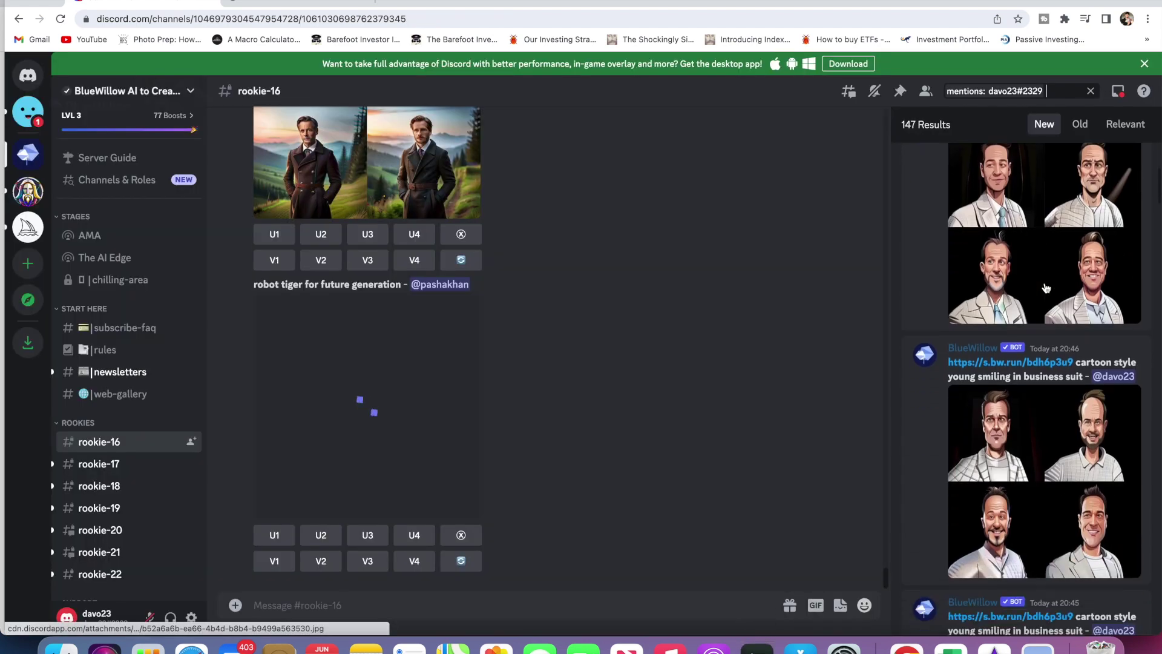
pyautogui.scroll(-5, 1046, 287)
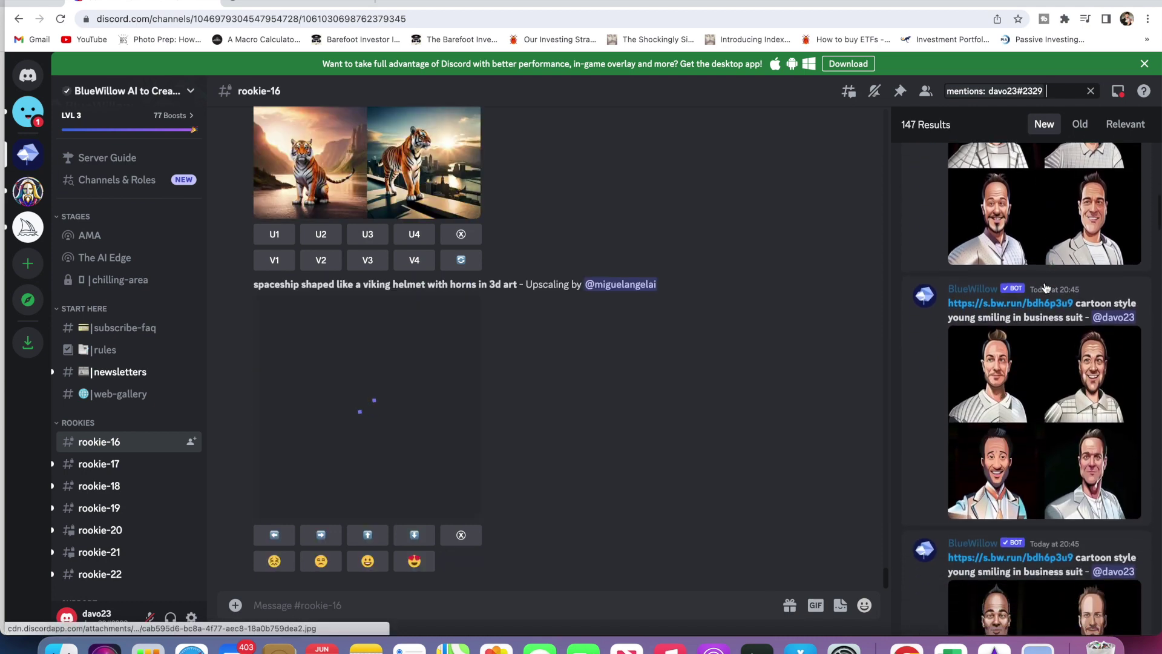
pyautogui.scroll(-5, 1046, 287)
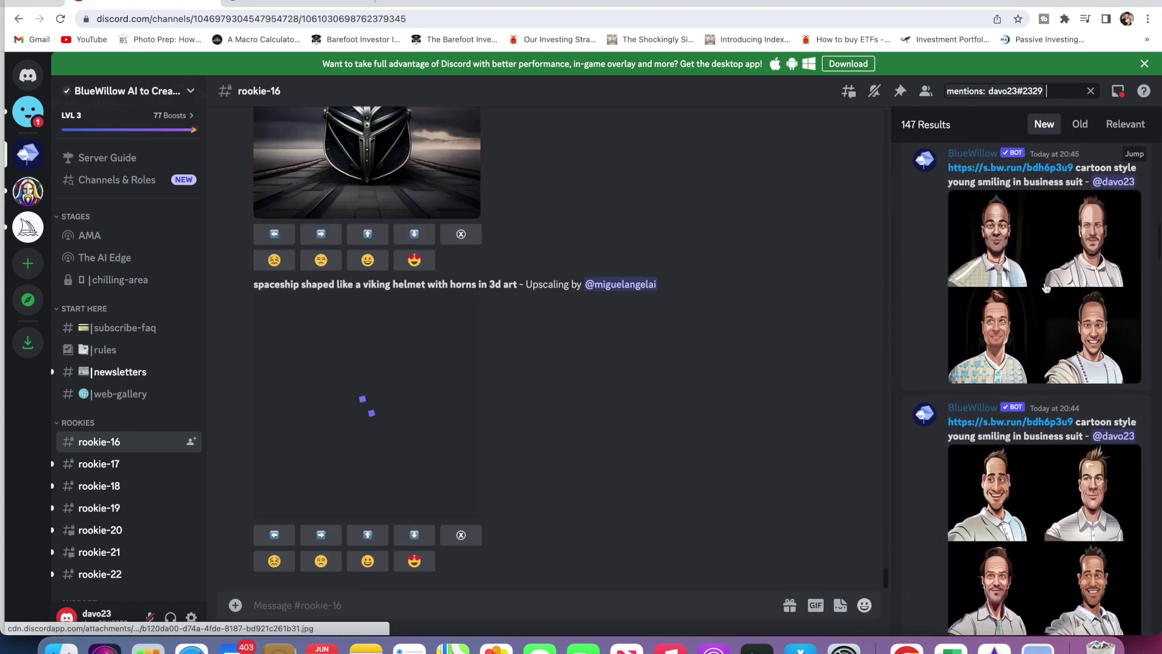
pyautogui.scroll(-5, 1046, 288)
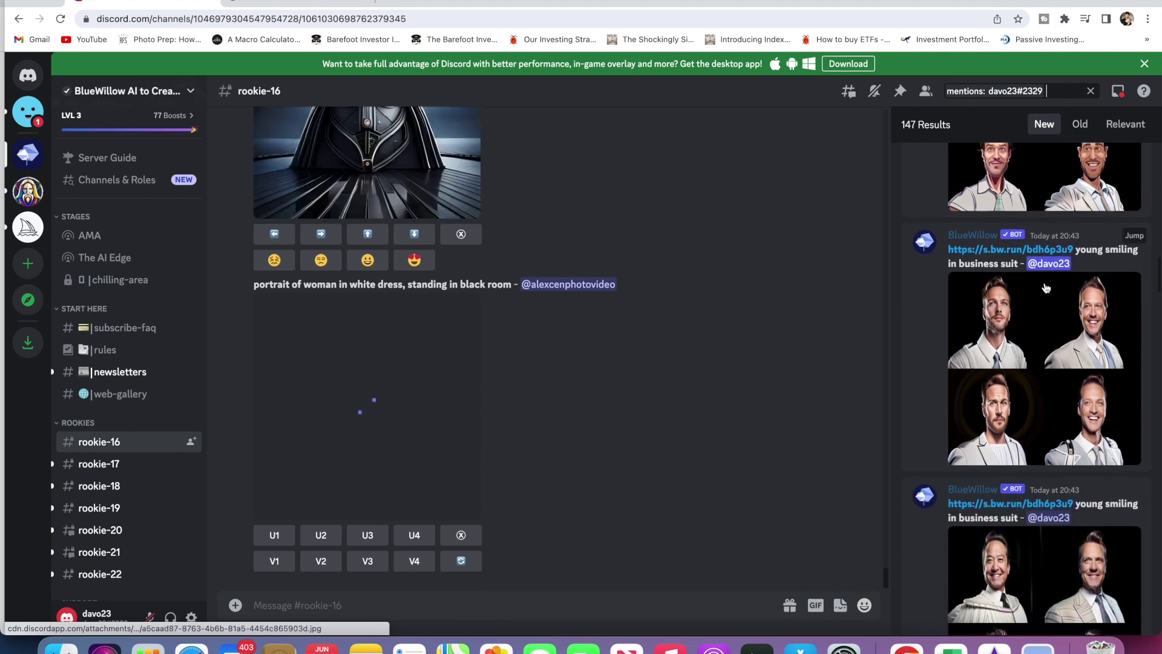
pyautogui.scroll(-5, 1046, 288)
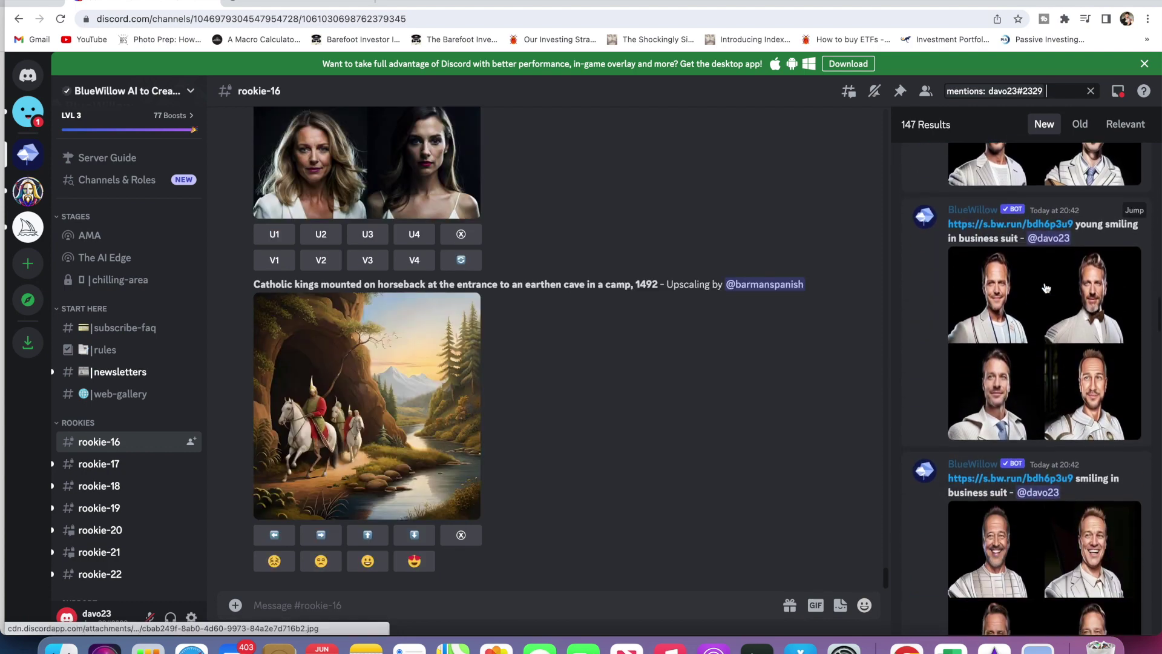
pyautogui.scroll(-5, 1046, 288)
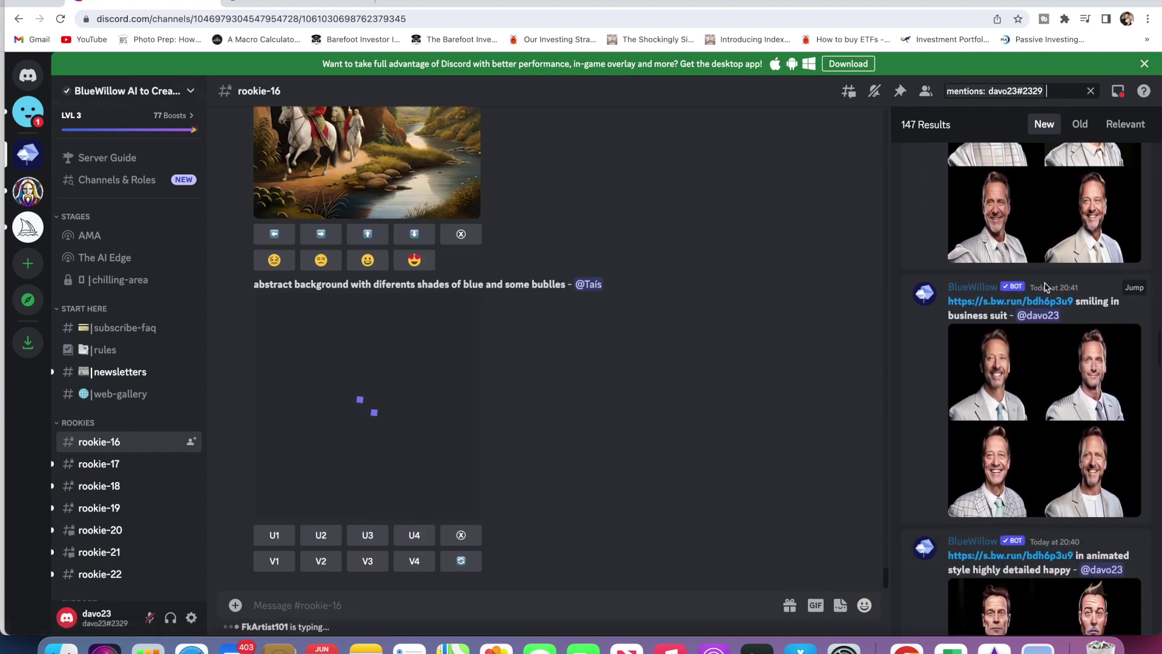
pyautogui.scroll(15, 1046, 287)
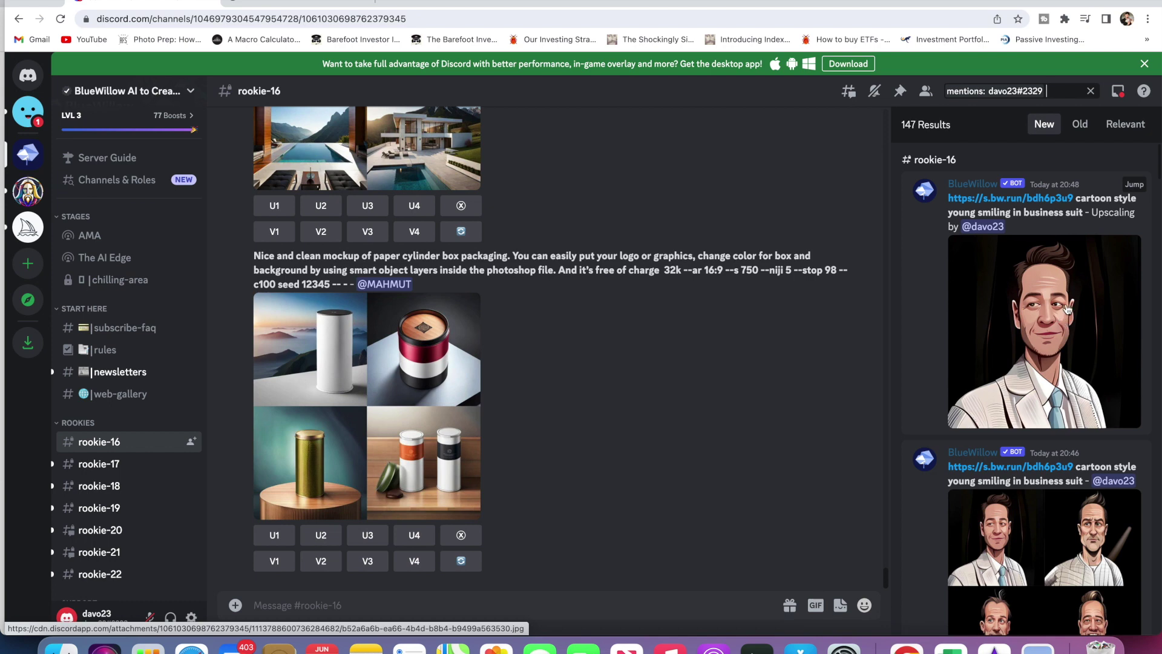
pyautogui.click(1067, 310)
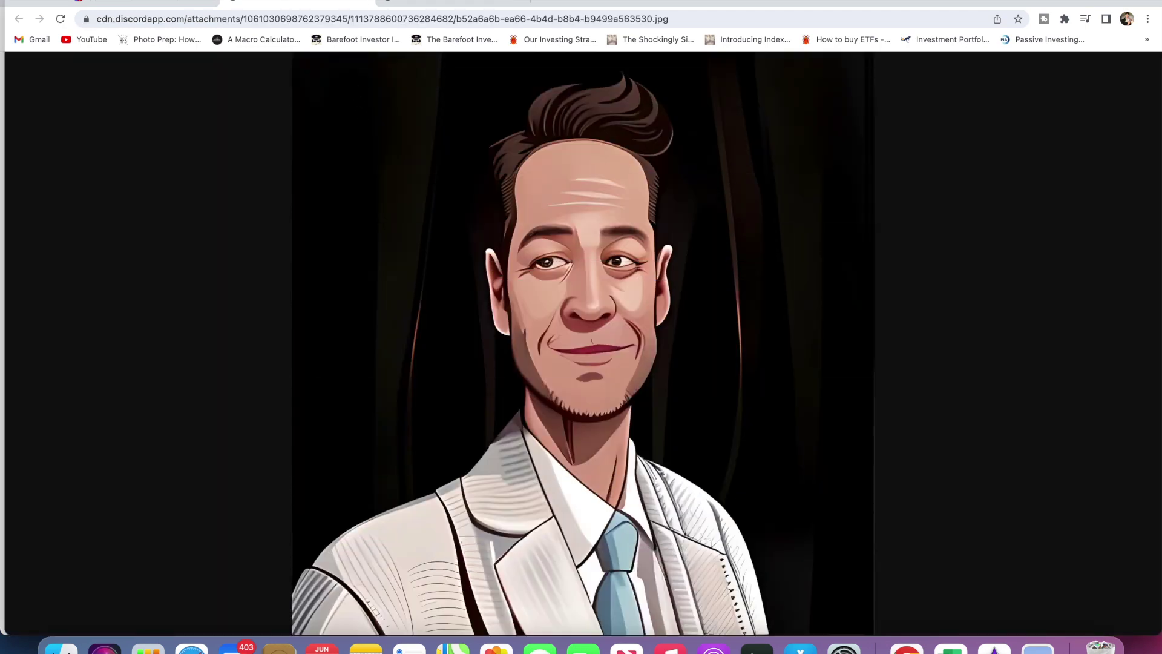
# Compare the cartoon portrait tab with the original selfie tab, then return to the Discord tab.
pyautogui.click(441, 2)
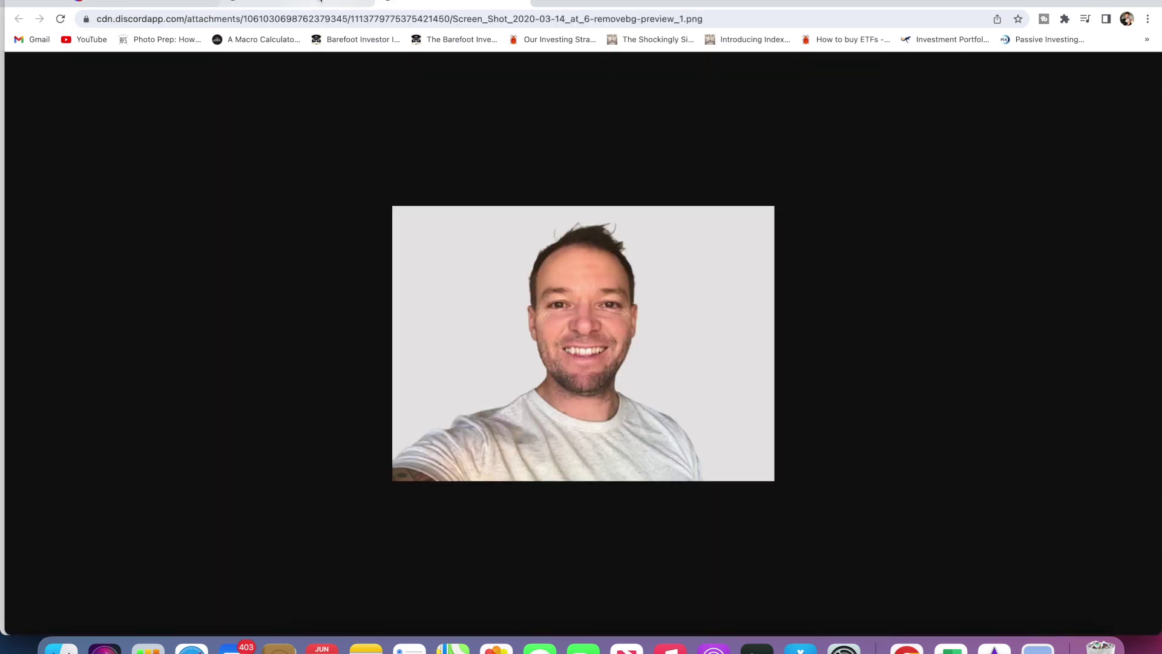
pyautogui.click(319, 1)
pyautogui.click(466, 2)
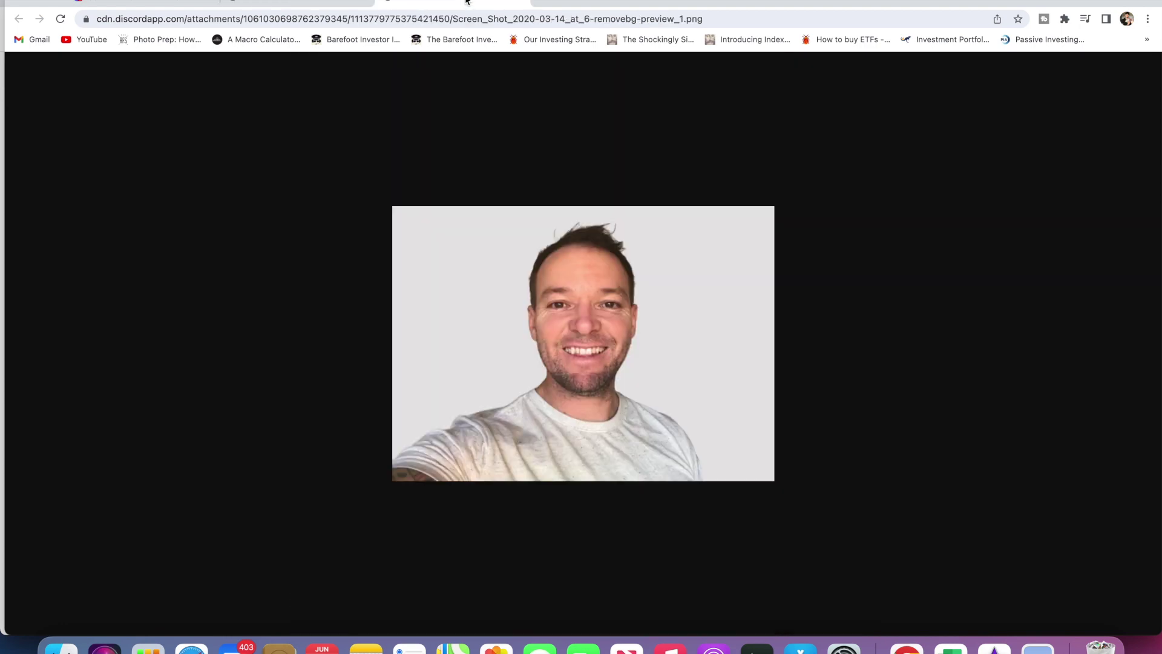
pyautogui.click(316, 2)
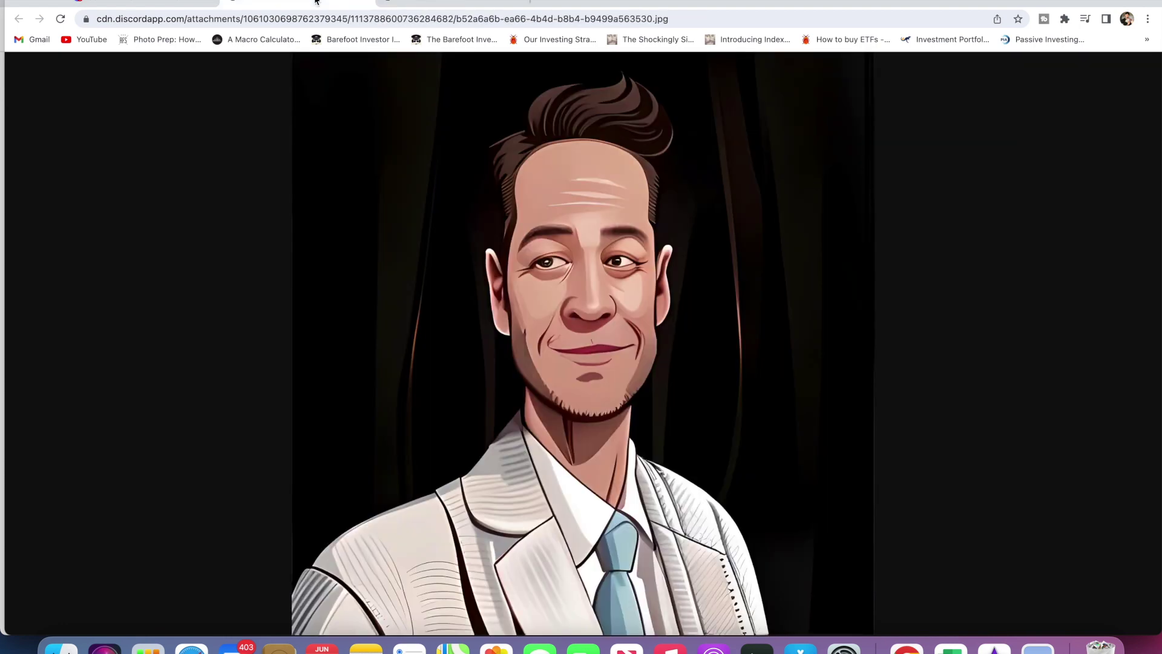
pyautogui.click(432, 2)
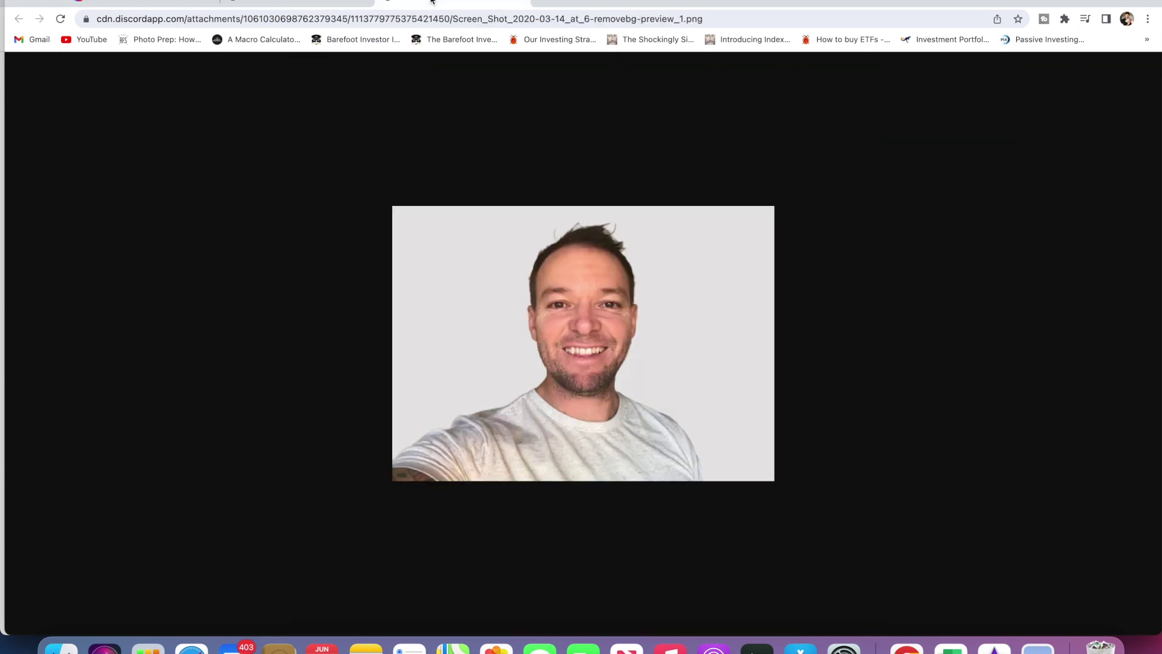
pyautogui.press('super+1')
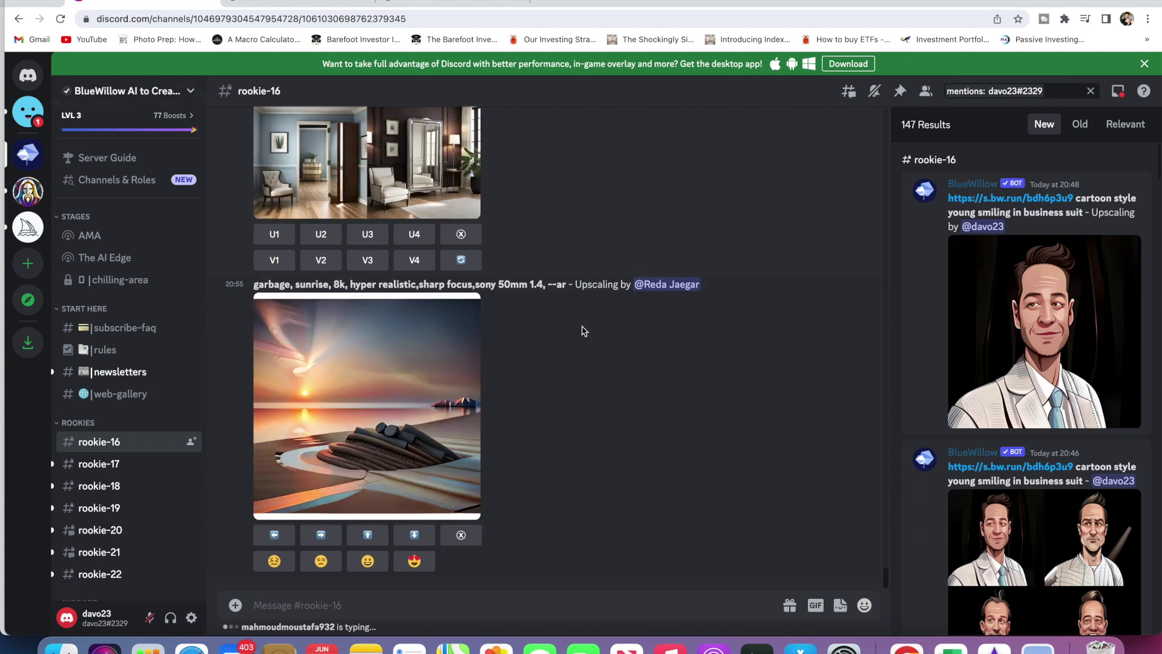
pyautogui.click(399, 7)
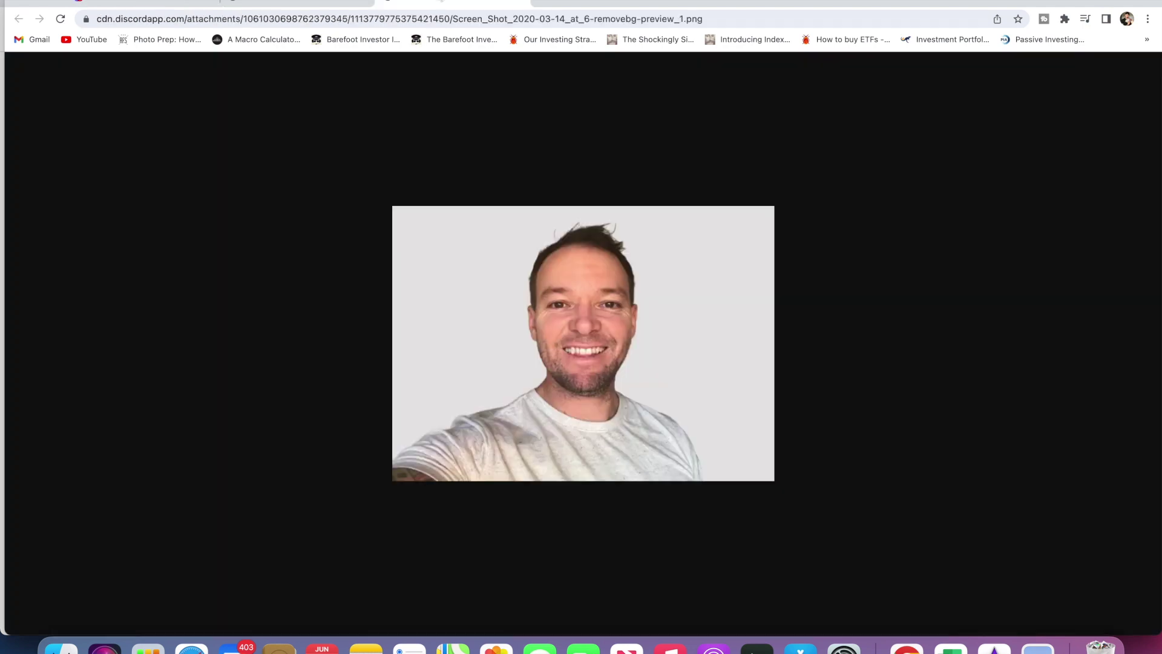
pyautogui.click(316, 6)
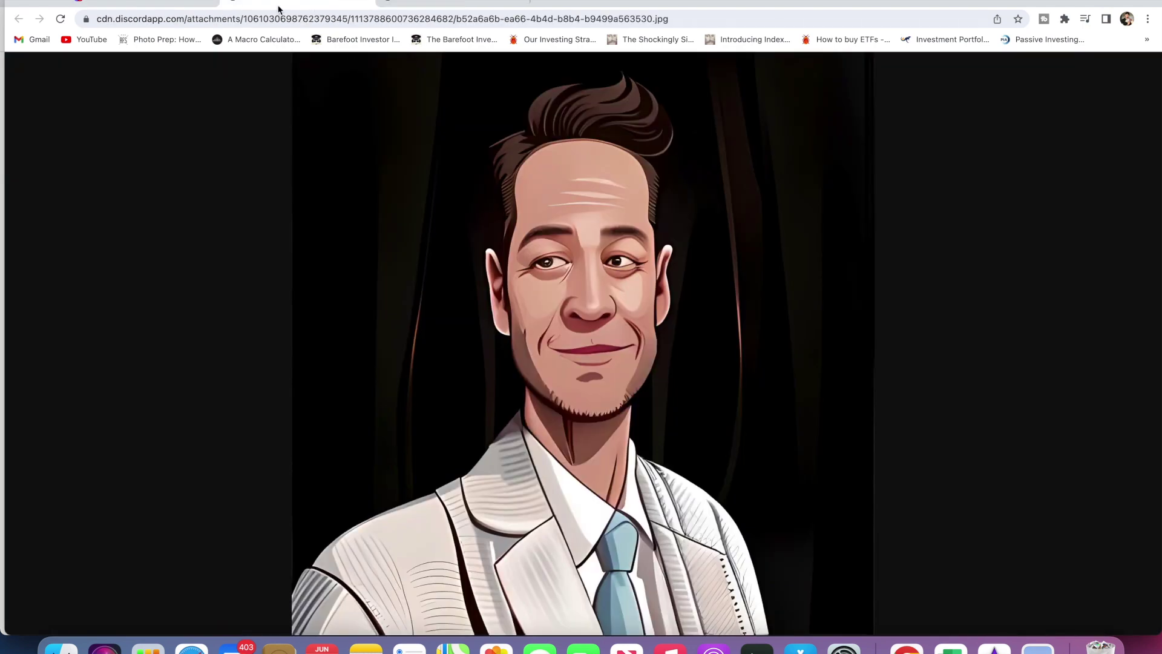
pyautogui.click(142, 4)
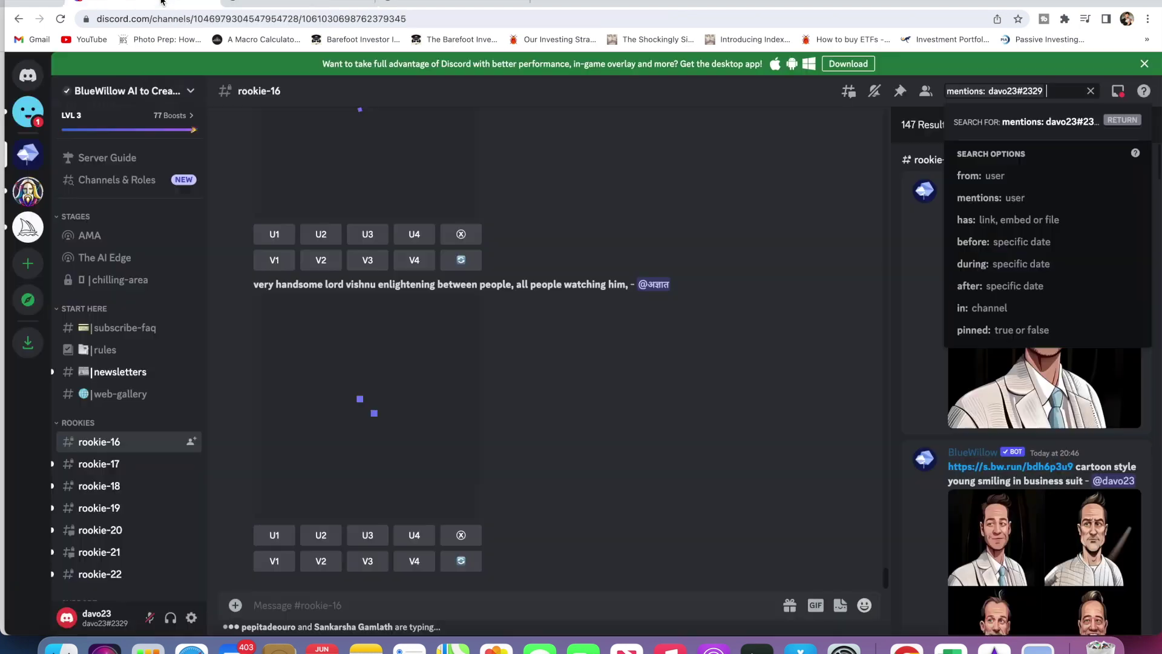